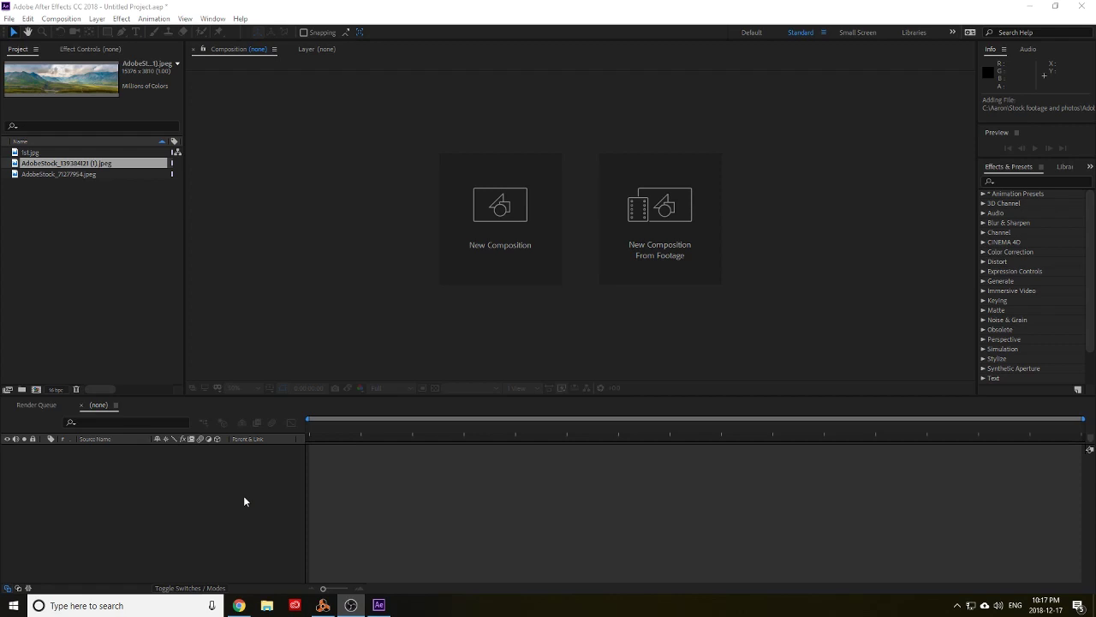
- Create a default 1920×1080 Comp 1 and add 1st.jpg to it as a layer
left_click(479, 237)
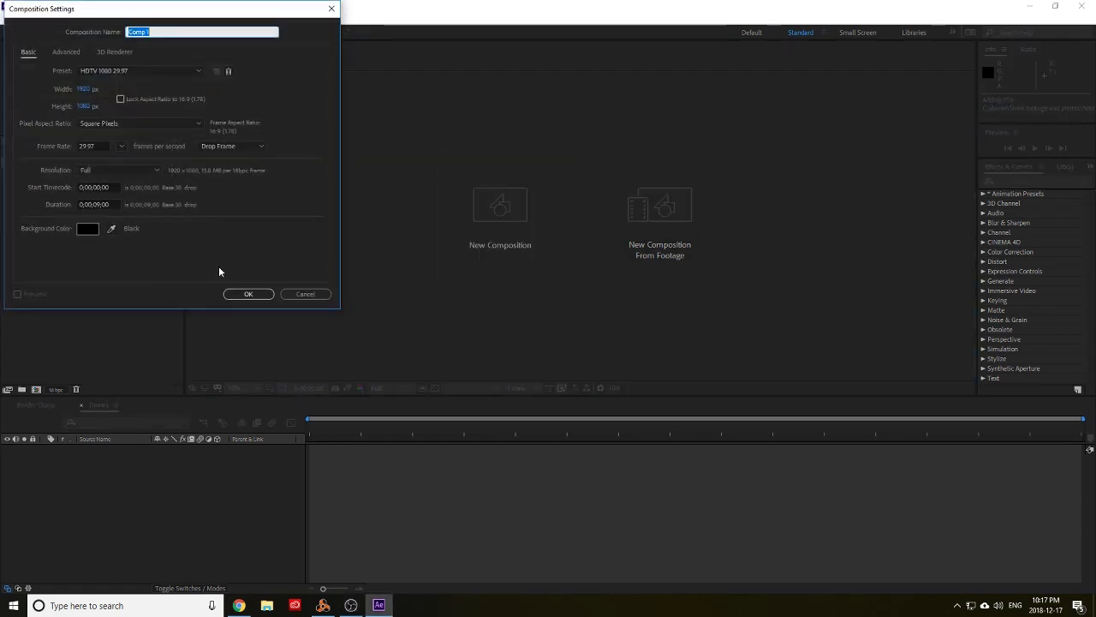
left_click(249, 294)
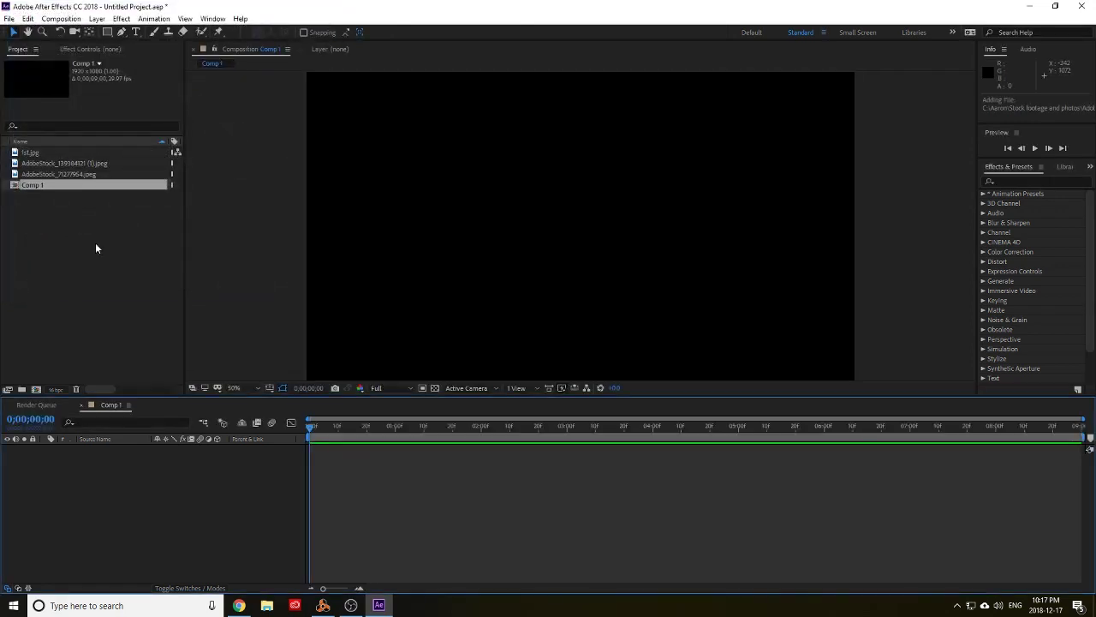
left_click(62, 152)
left_click_drag(56, 149, 142, 521)
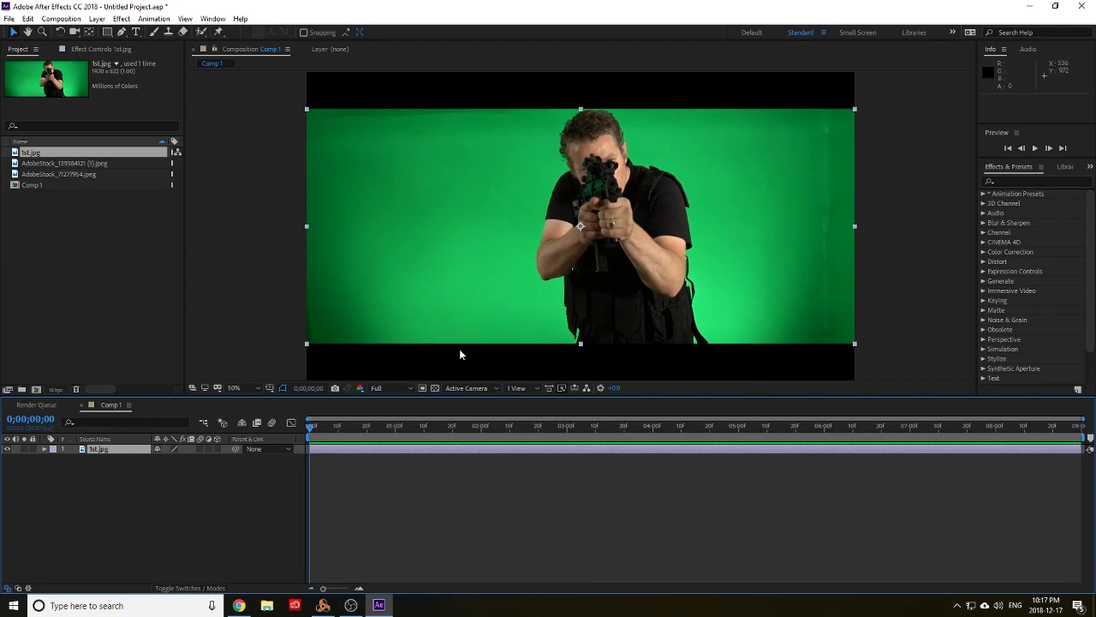
- Scale 1st.jpg up to 117% and nudge it down-right so it fills the frame
key("comma")
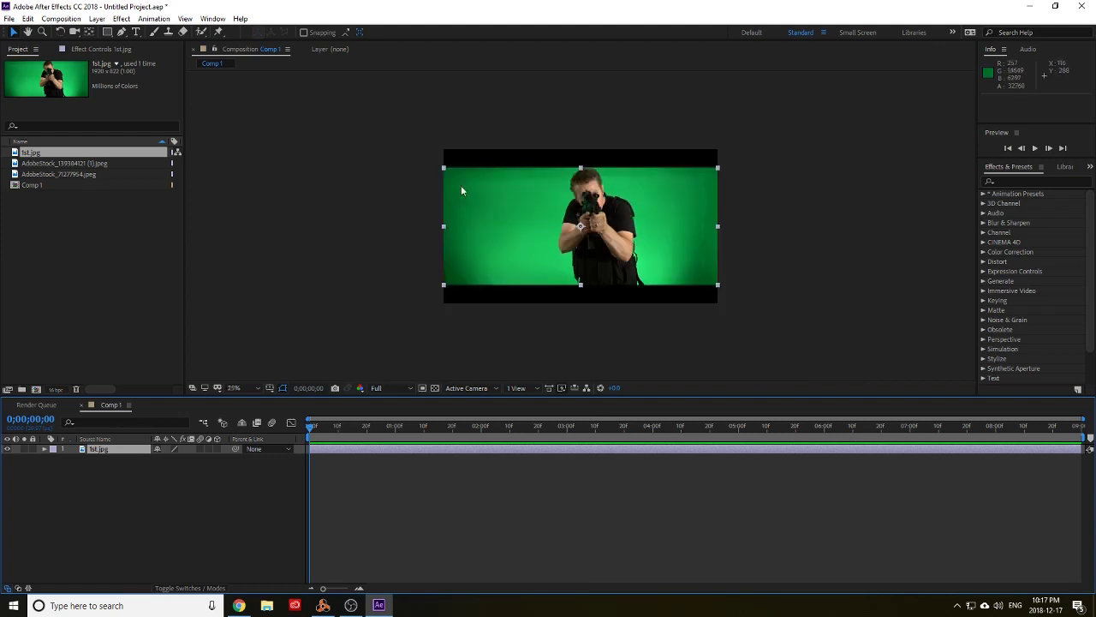
left_click_drag(443, 167, 337, 33)
left_click_drag(743, 275, 769, 304)
key("period")
key("period")
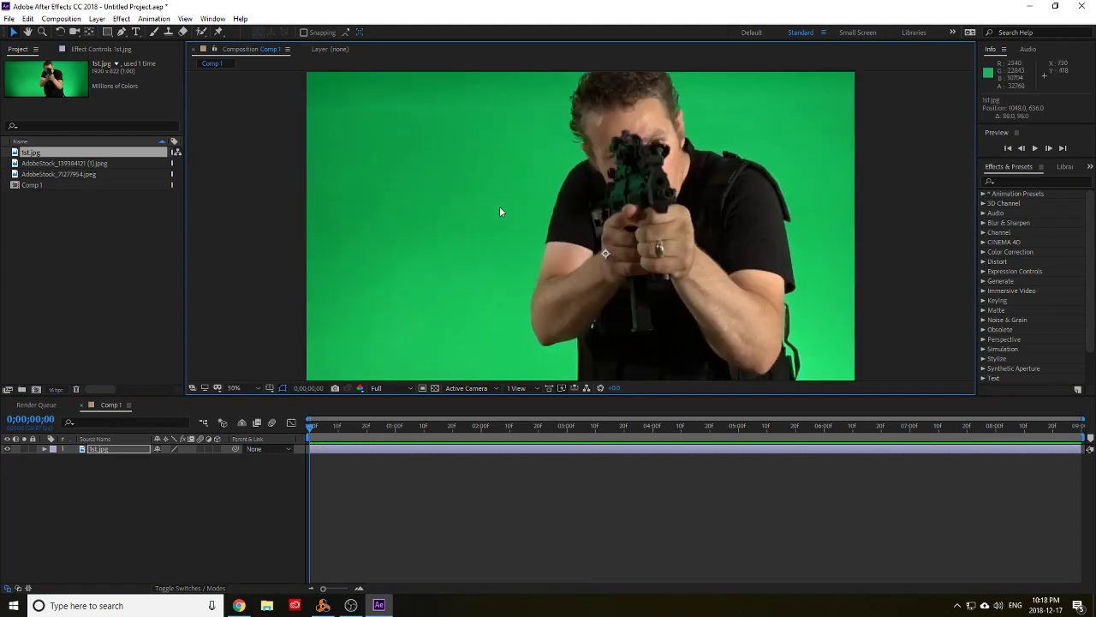
- Apply Keylight (1.2) to 1st.jpg and sample the green backdrop as the Screen Colour
left_click(128, 449)
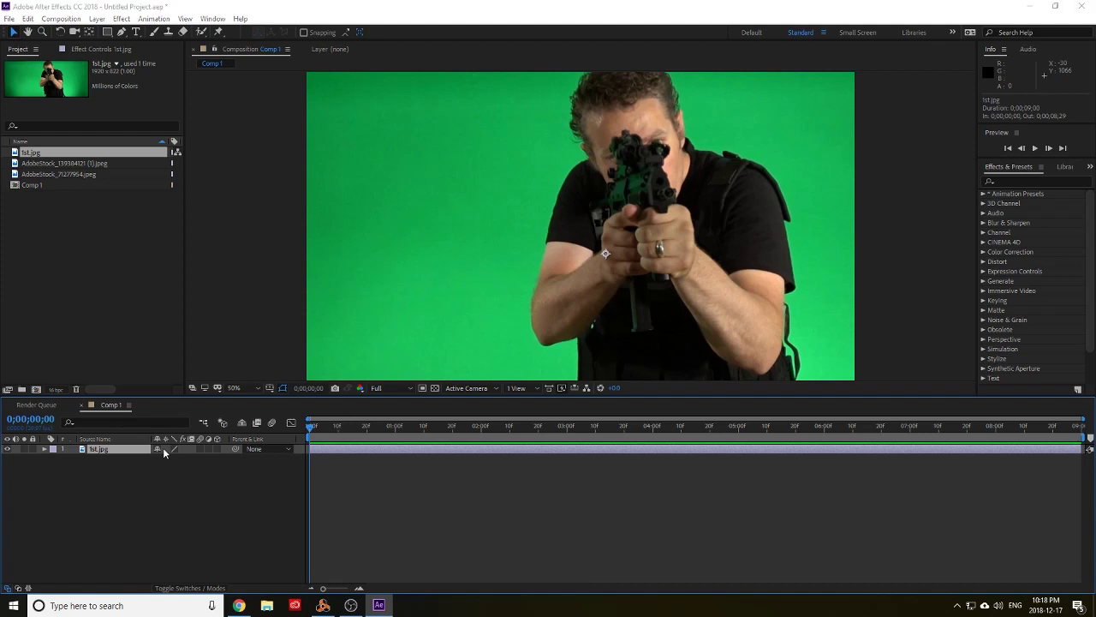
key("ctrl+space")
type("keylight")
key("Return")
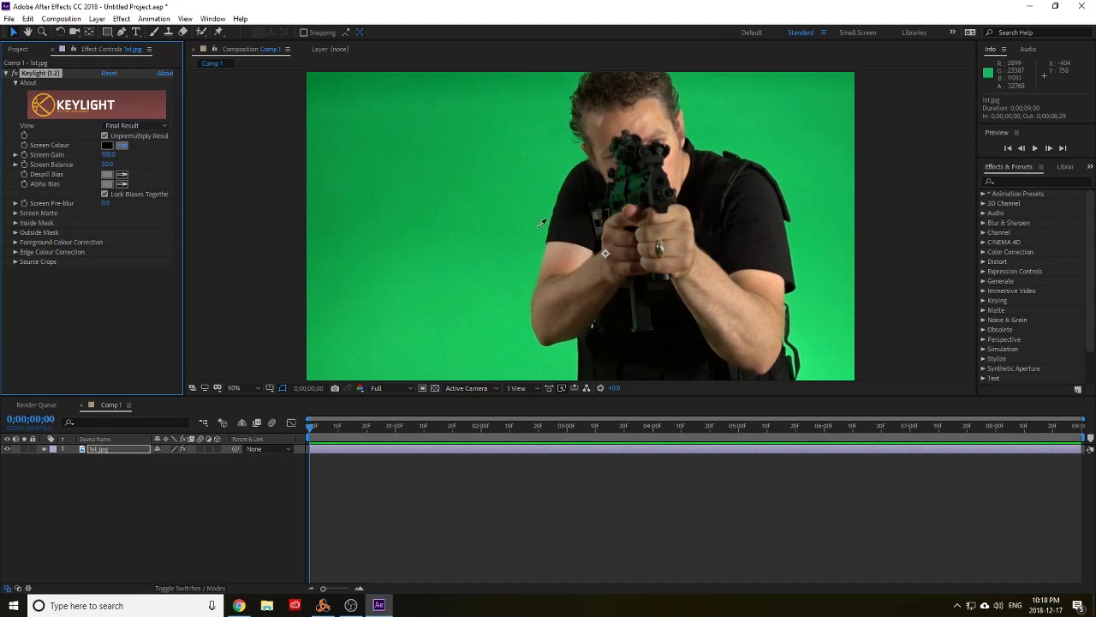
left_click(537, 221)
- View the Screen Matte and set Clip White to 61 and Clip Black to 11
left_click(161, 131)
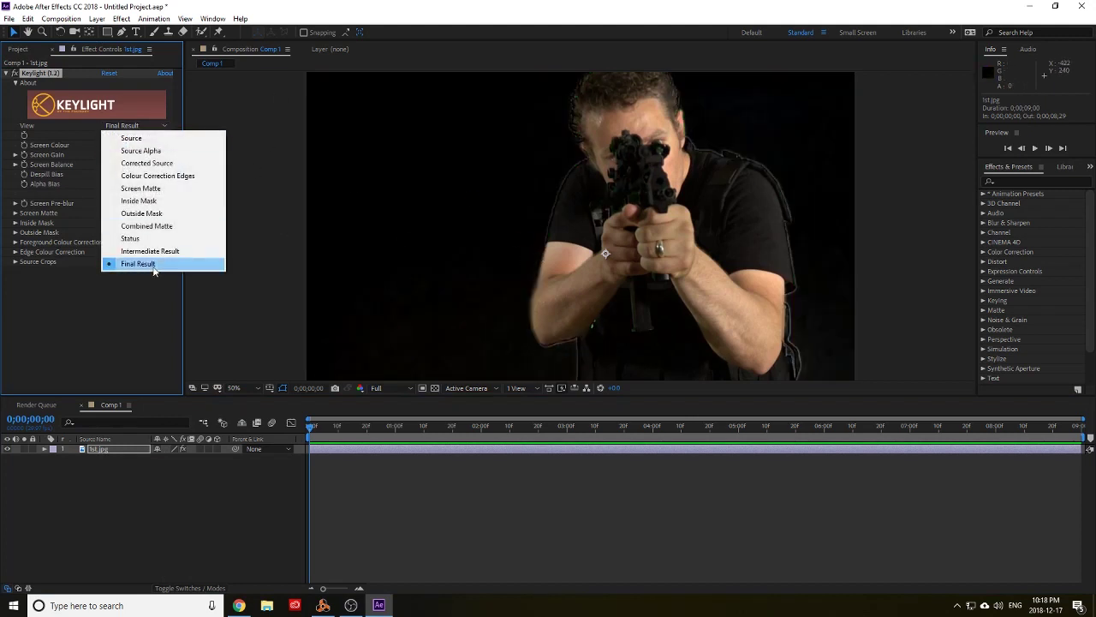
left_click(128, 190)
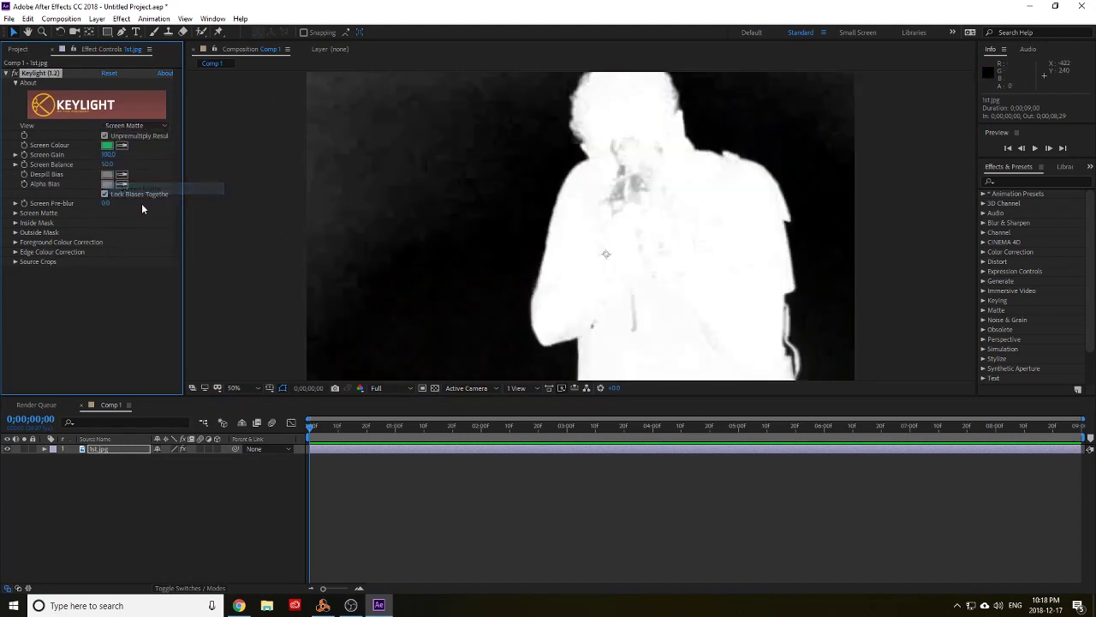
left_click(15, 212)
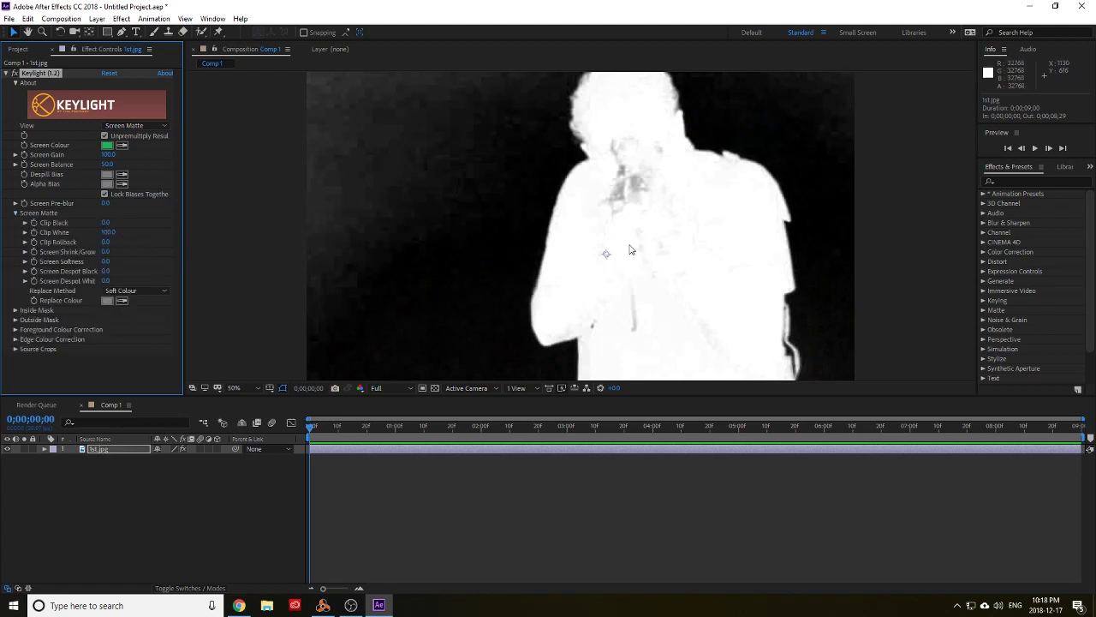
key("comma")
key("comma")
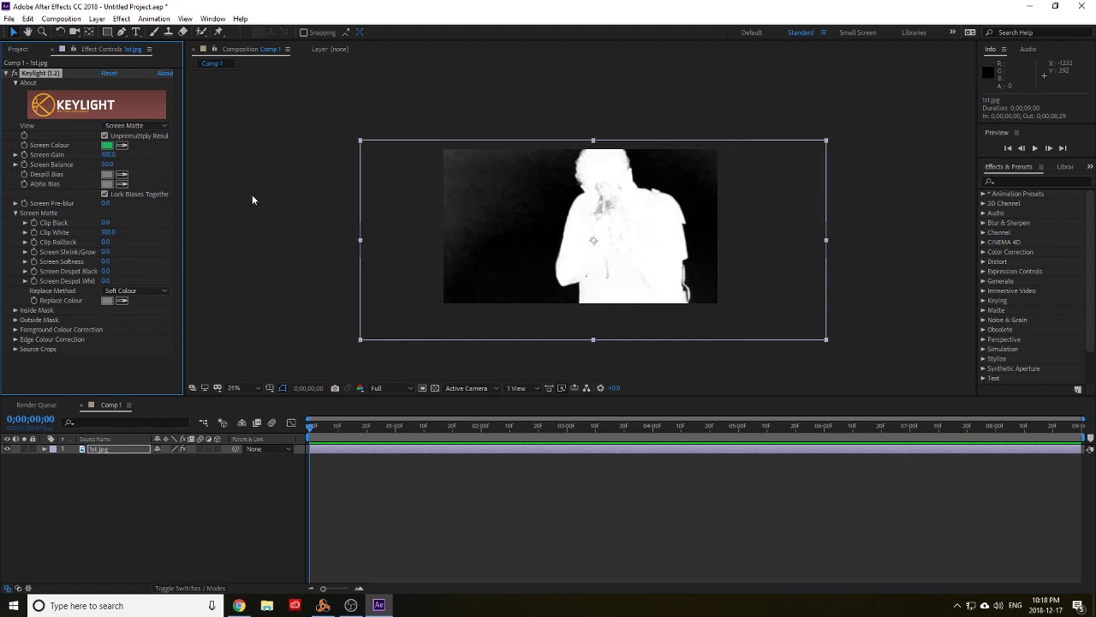
mouse_move(105, 223)
left_mouse_down()
mouse_move(118, 222)
mouse_move(93, 232)
left_mouse_up()
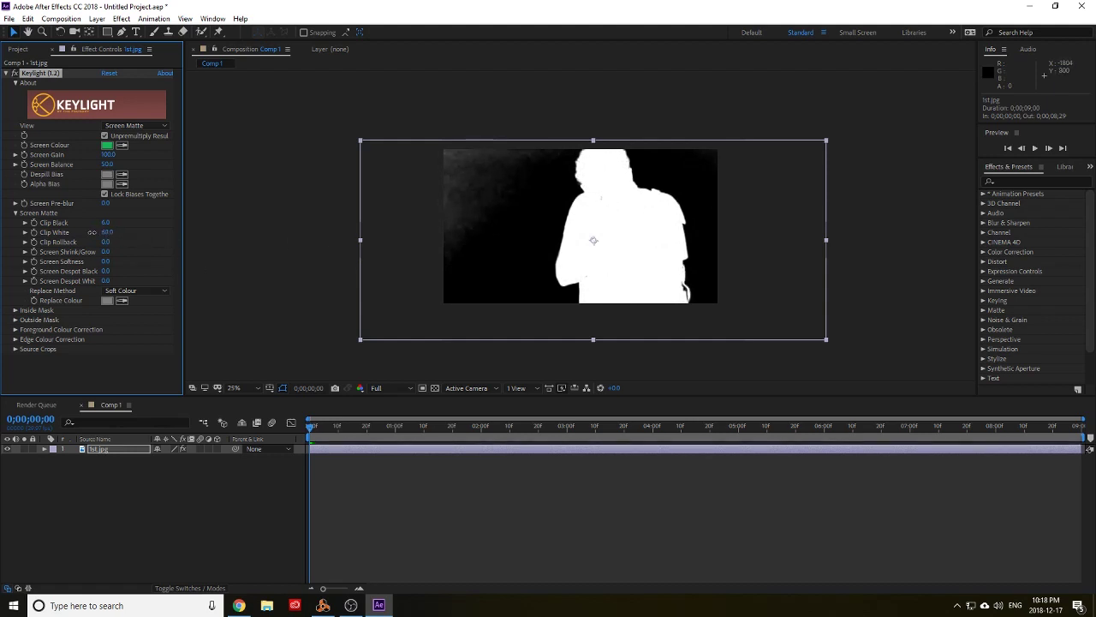
left_click(109, 234)
type("61")
key("Return")
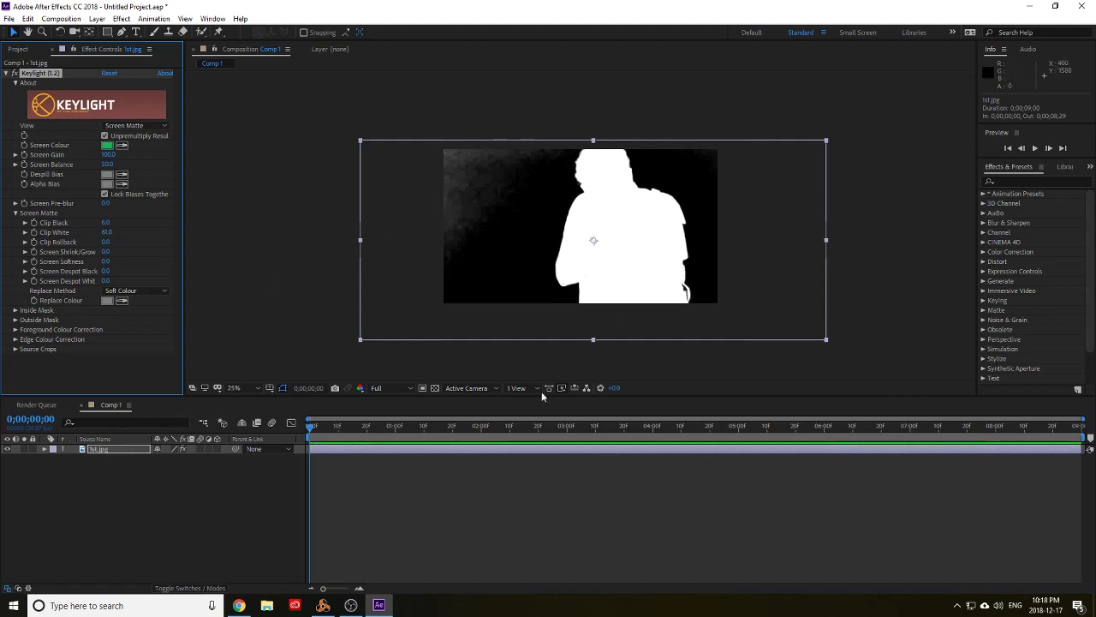
left_click_drag(106, 223, 112, 223)
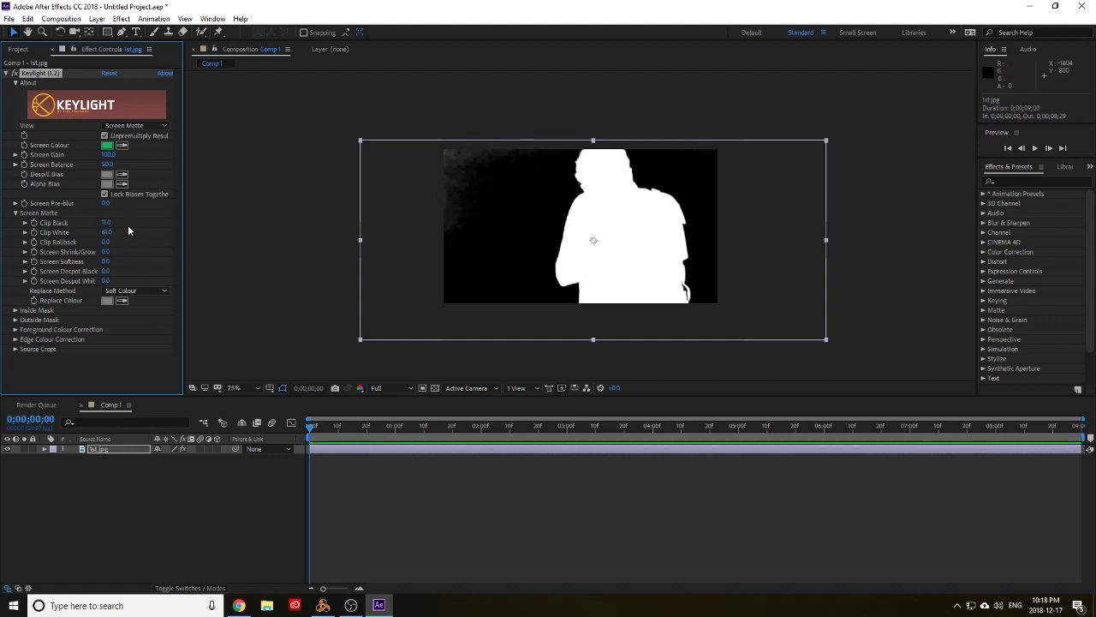
- Switch Keylight's view back to Final Result and zoom in on the hand edges
left_click(157, 126)
left_click(168, 263)
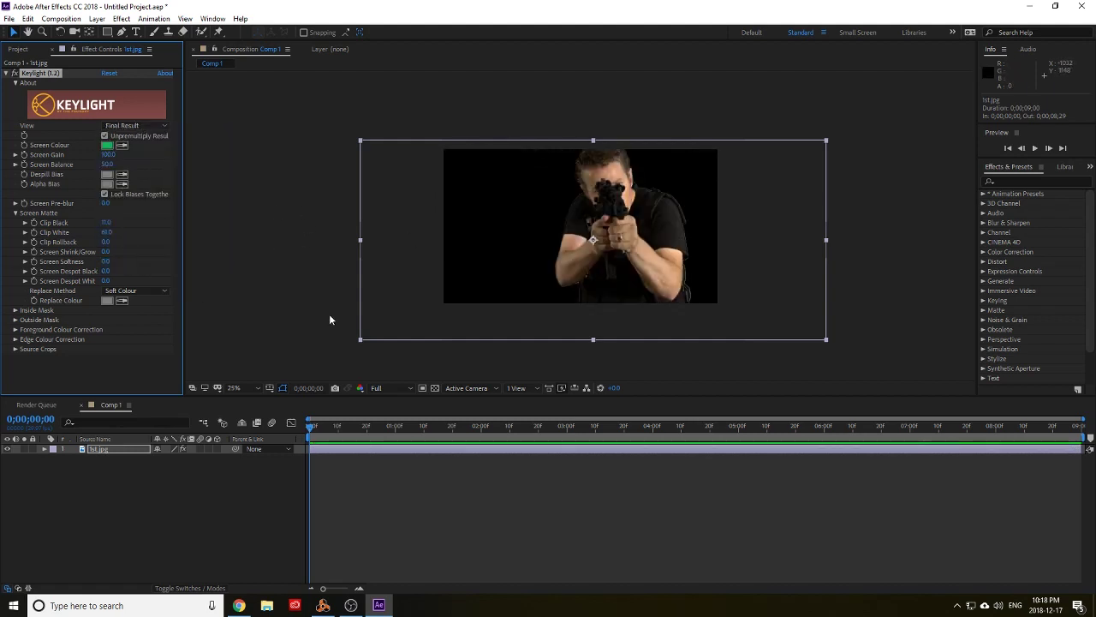
scroll(718, 248, "up", 2)
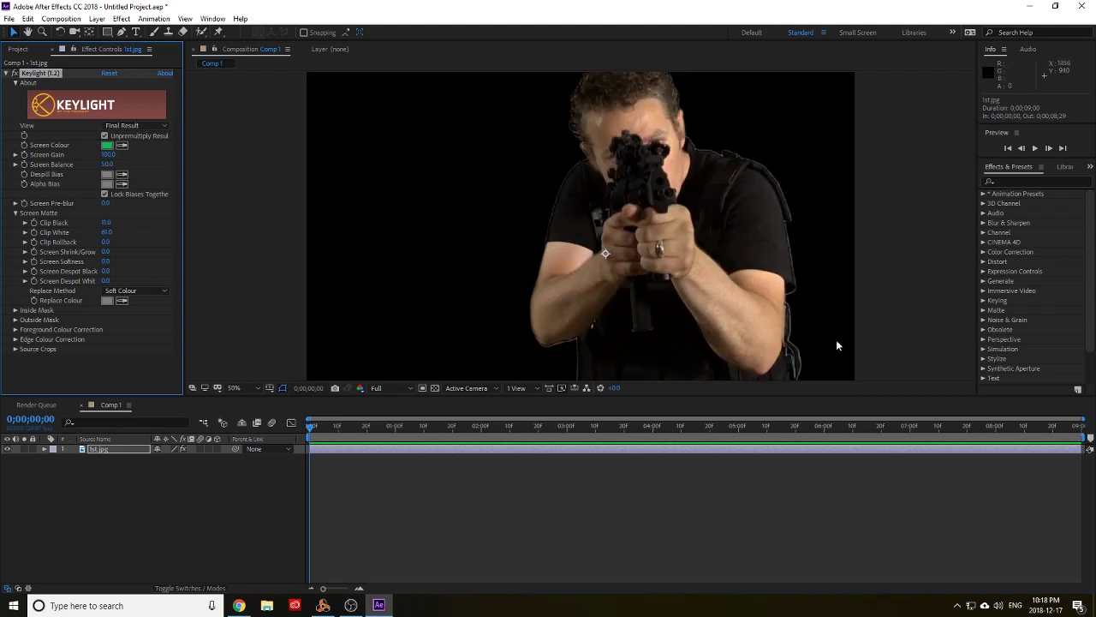
scroll(837, 340, "up", 2)
left_click_drag(832, 350, 511, 194)
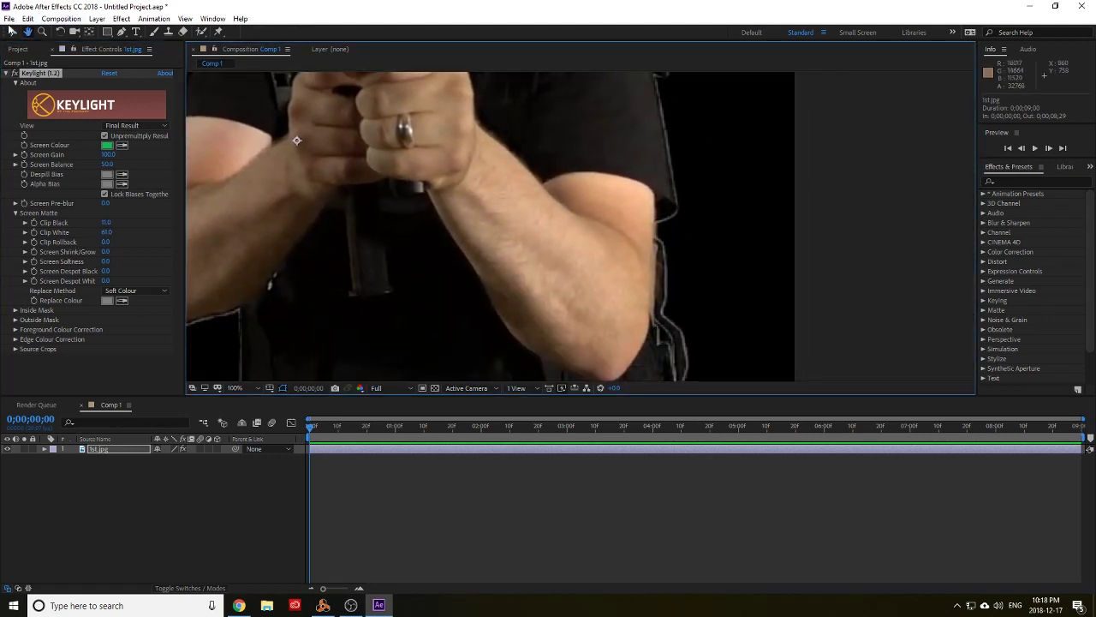
key("v")
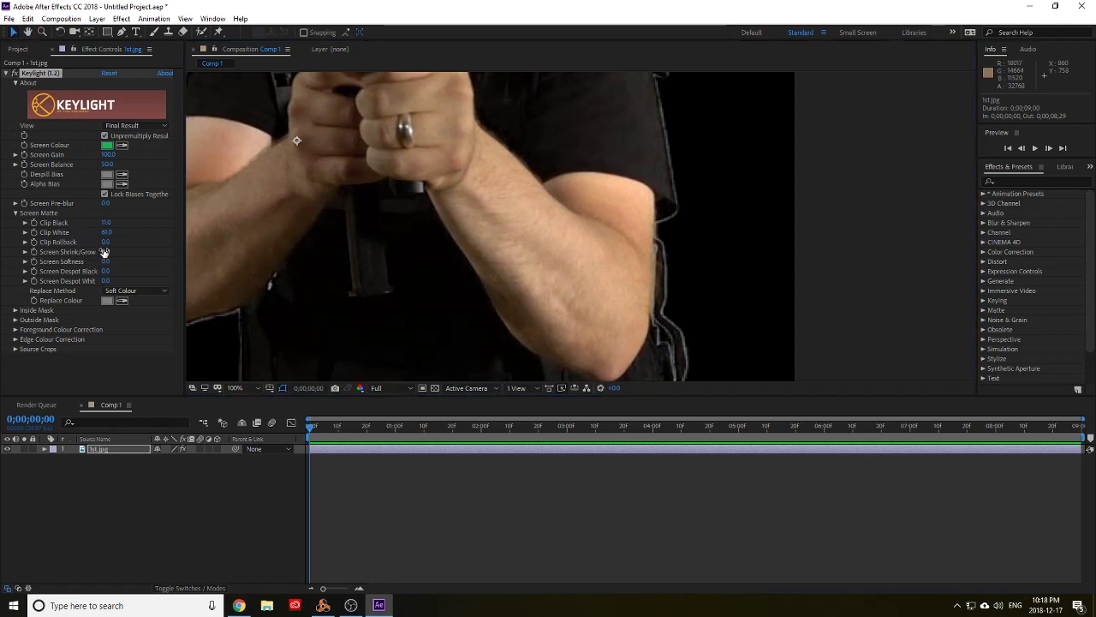
- Set Screen Shrink/Grow to -2.6 and recentre the view on the rifleman
left_click_drag(102, 251, 85, 247)
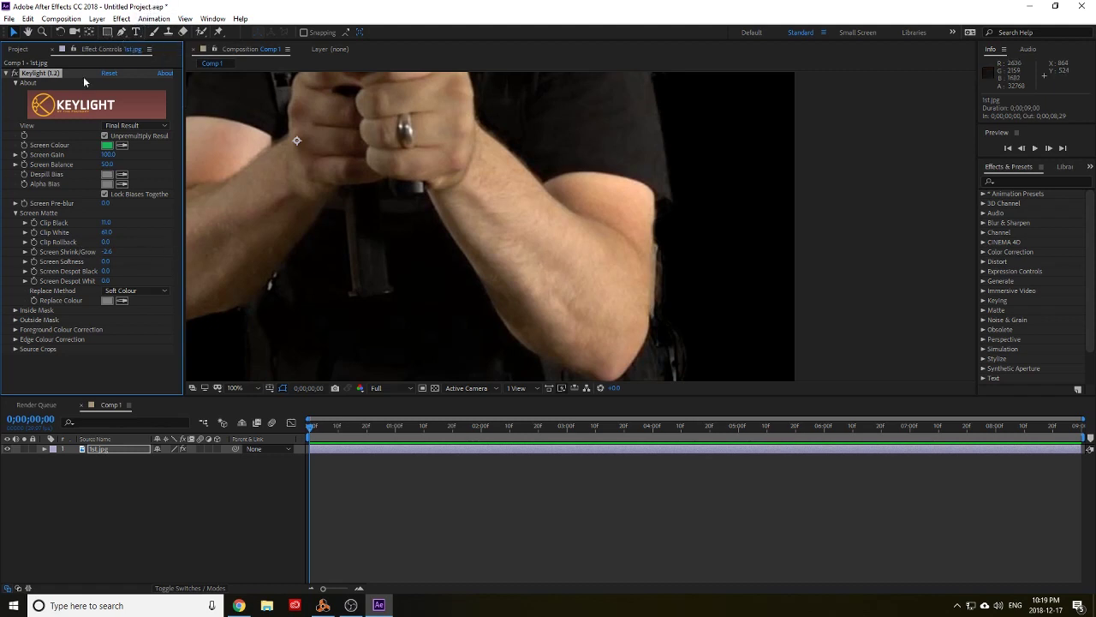
scroll(349, 169, "down", 2)
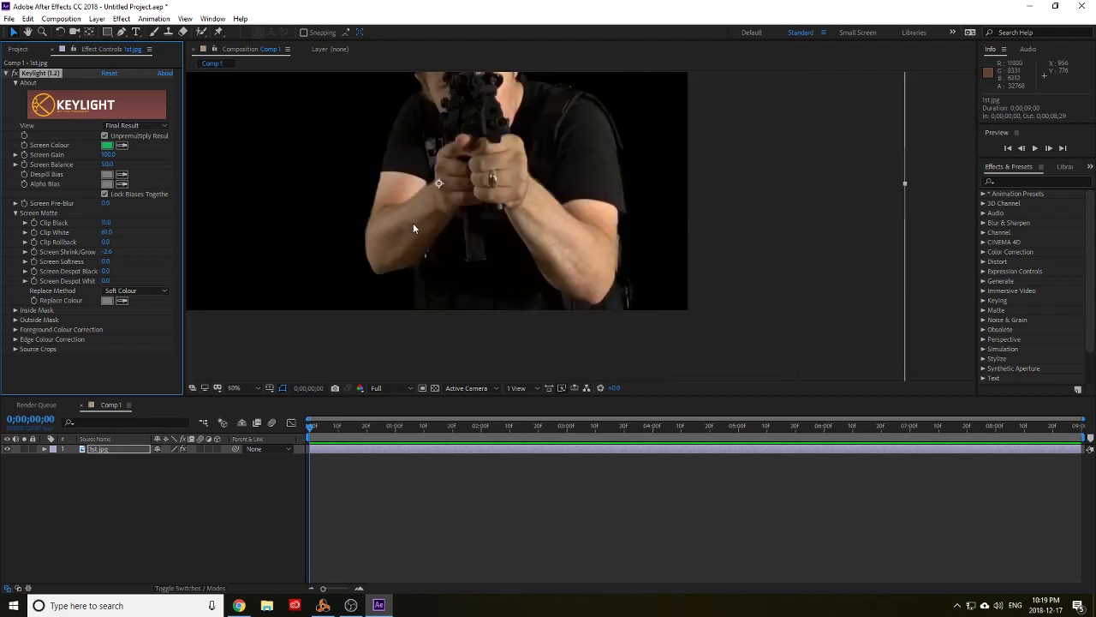
left_click_drag(414, 229, 546, 271)
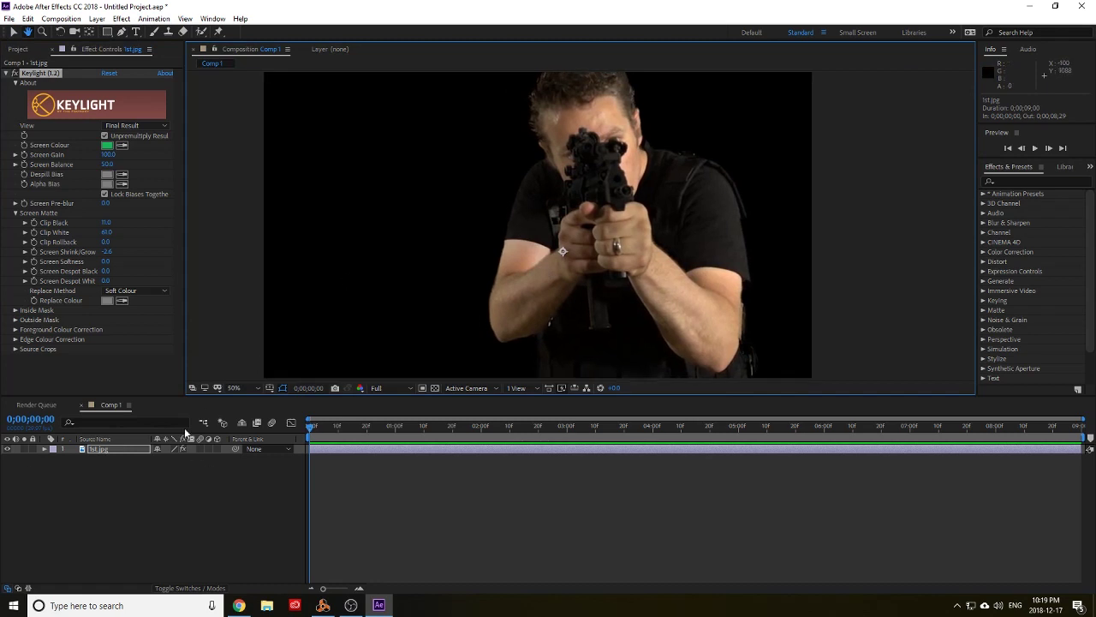
left_click(14, 31)
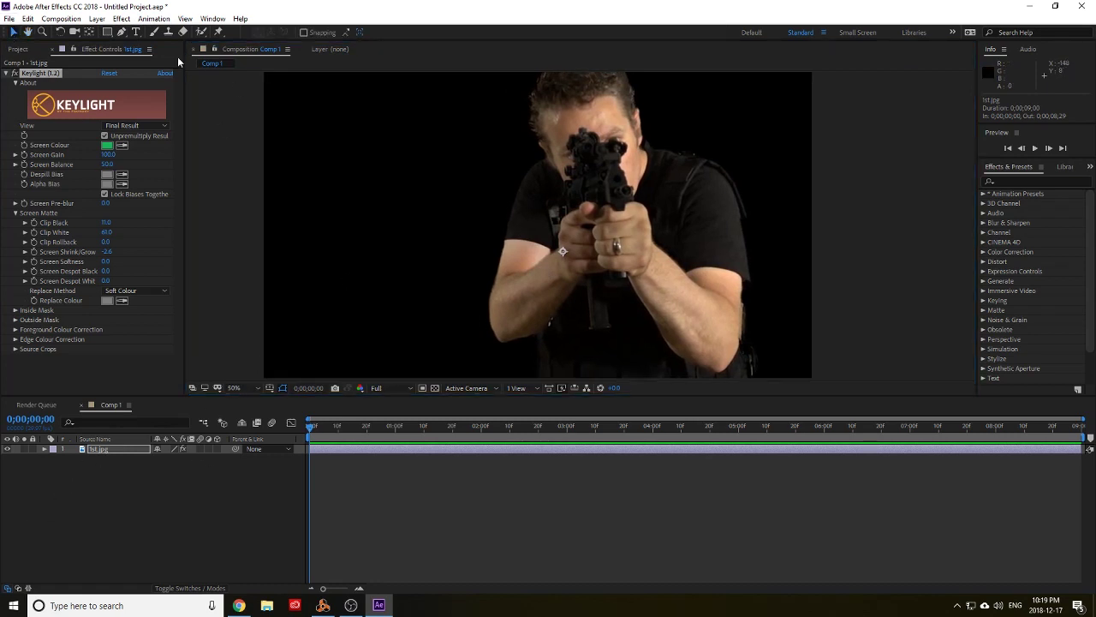
left_click(18, 49)
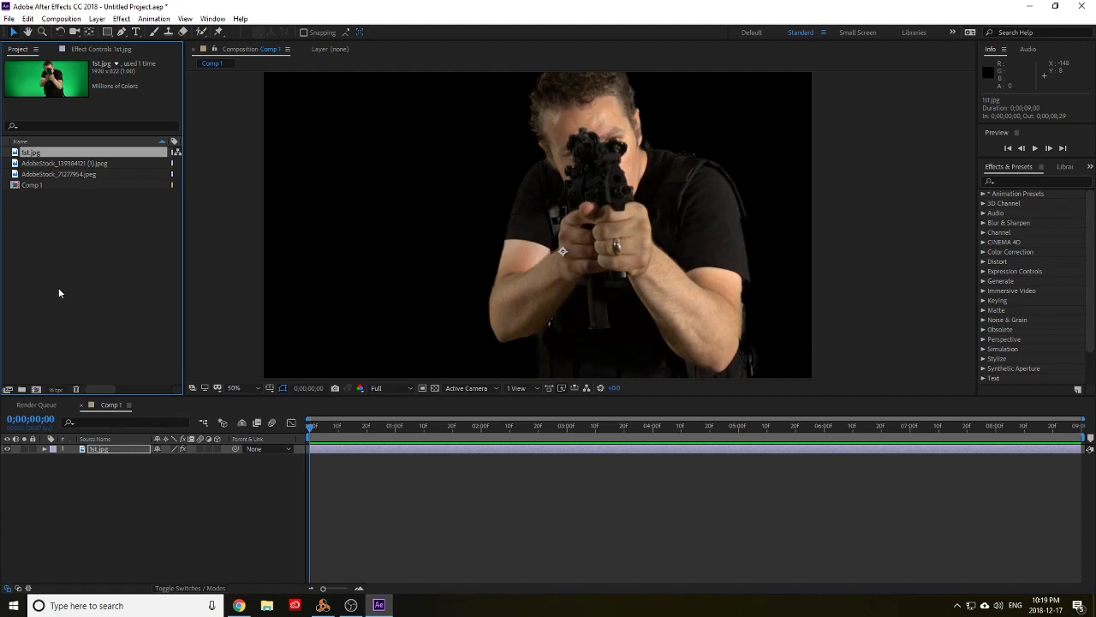
- Place the sky image AdobeStock_71277954.jpeg in Comp 1 beneath the 1st.jpg layer
left_click(60, 164)
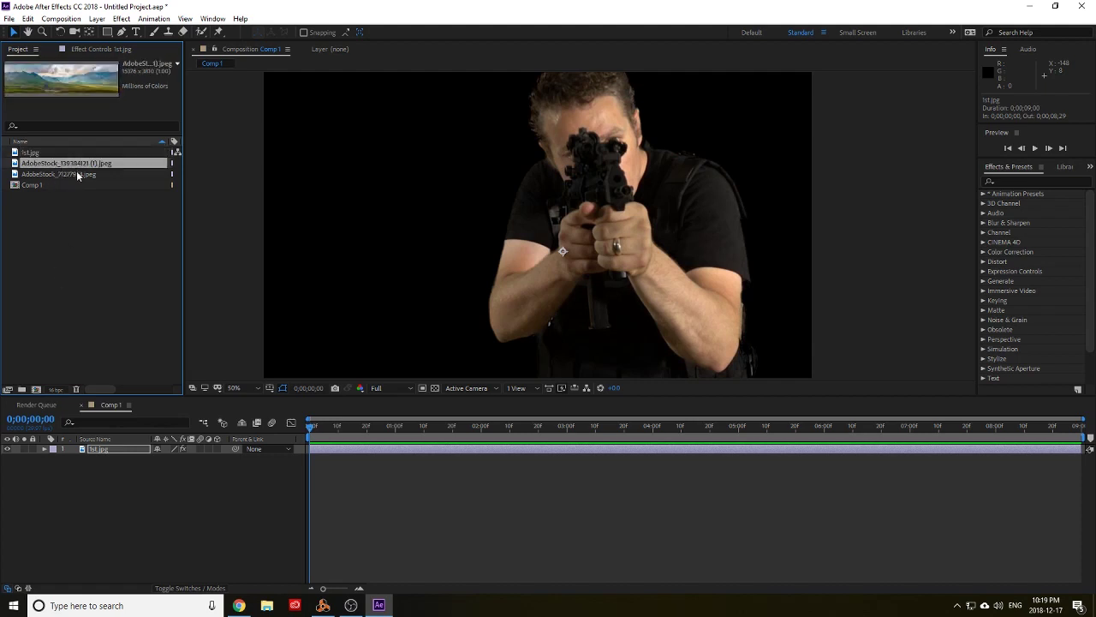
left_click_drag(77, 174, 161, 480)
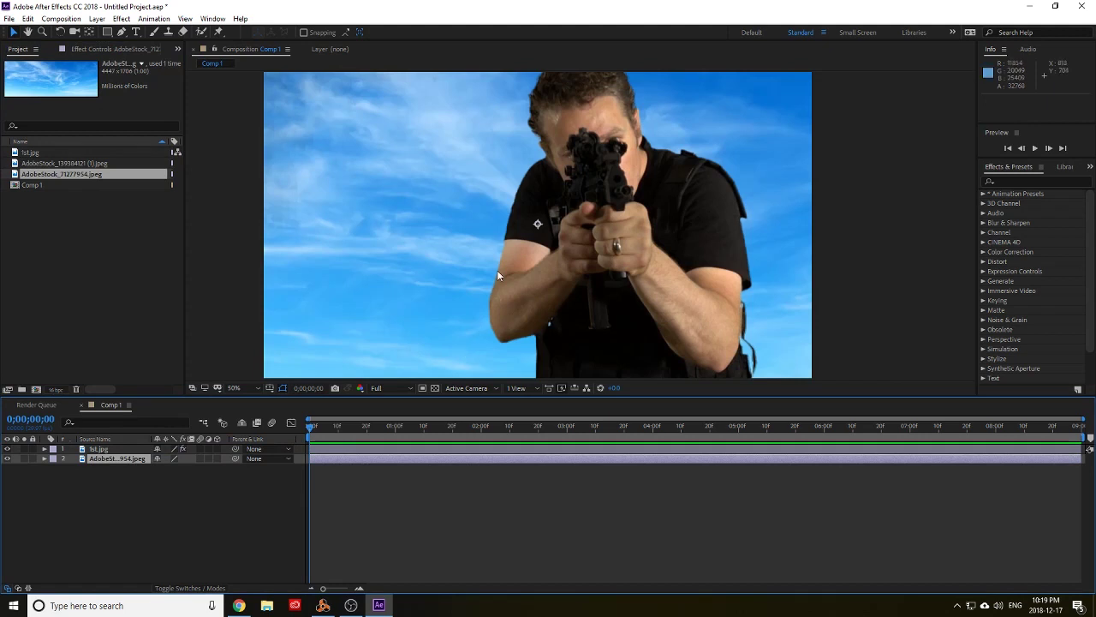
scroll(497, 269, "down", 1)
scroll(502, 271, "up", 1)
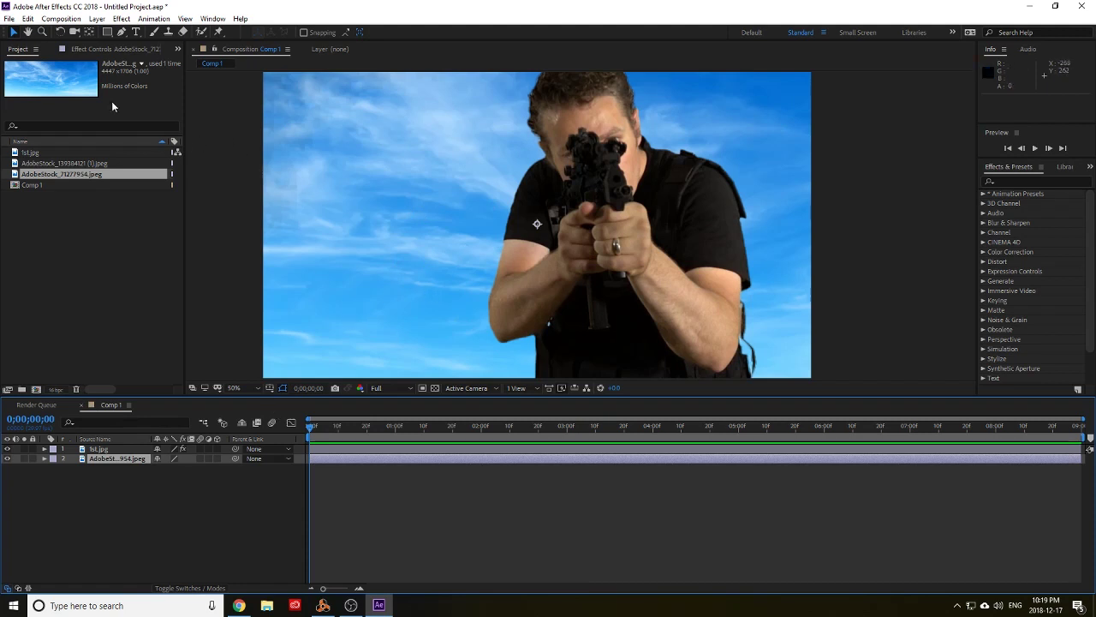
- Create a new adjustment layer and move it above 1st.jpg
left_click(62, 19)
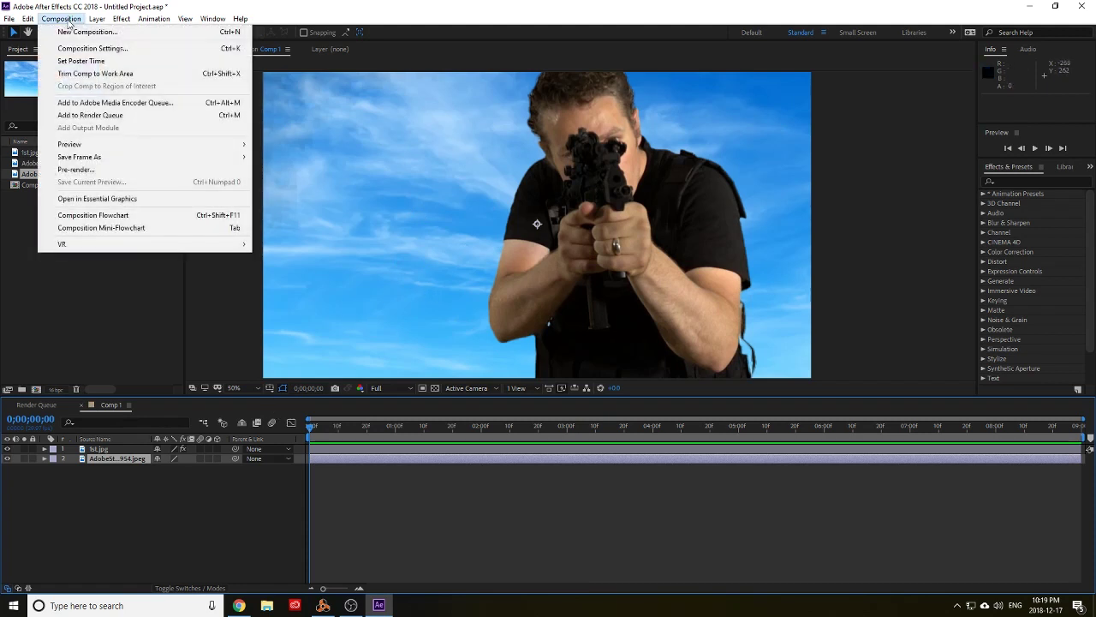
mouse_move(99, 19)
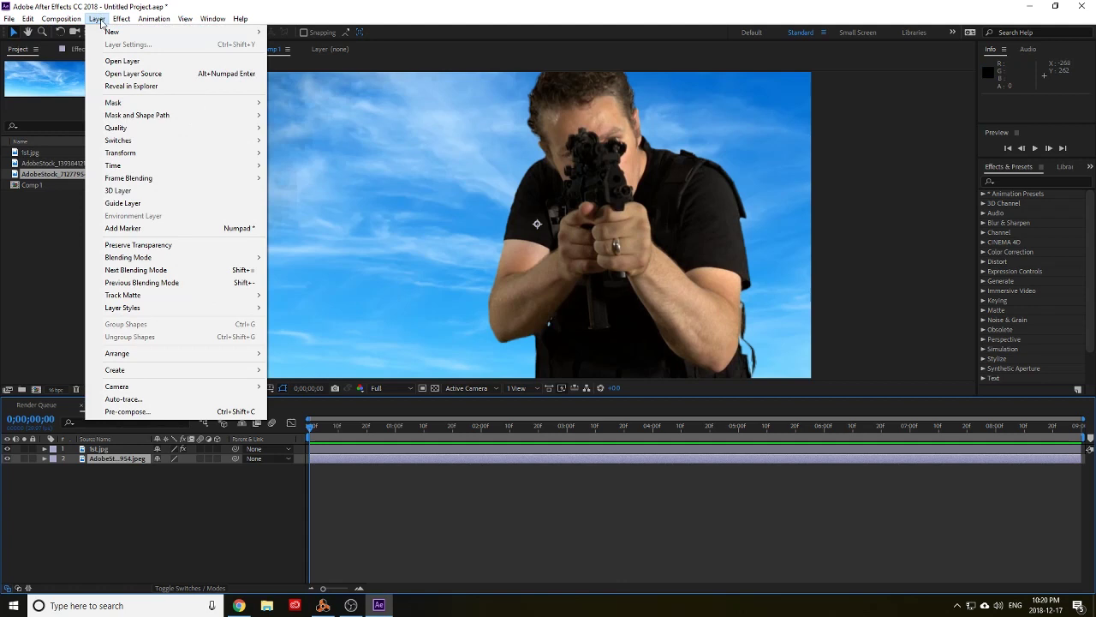
mouse_move(237, 35)
left_click(386, 107)
left_click_drag(133, 460, 139, 450)
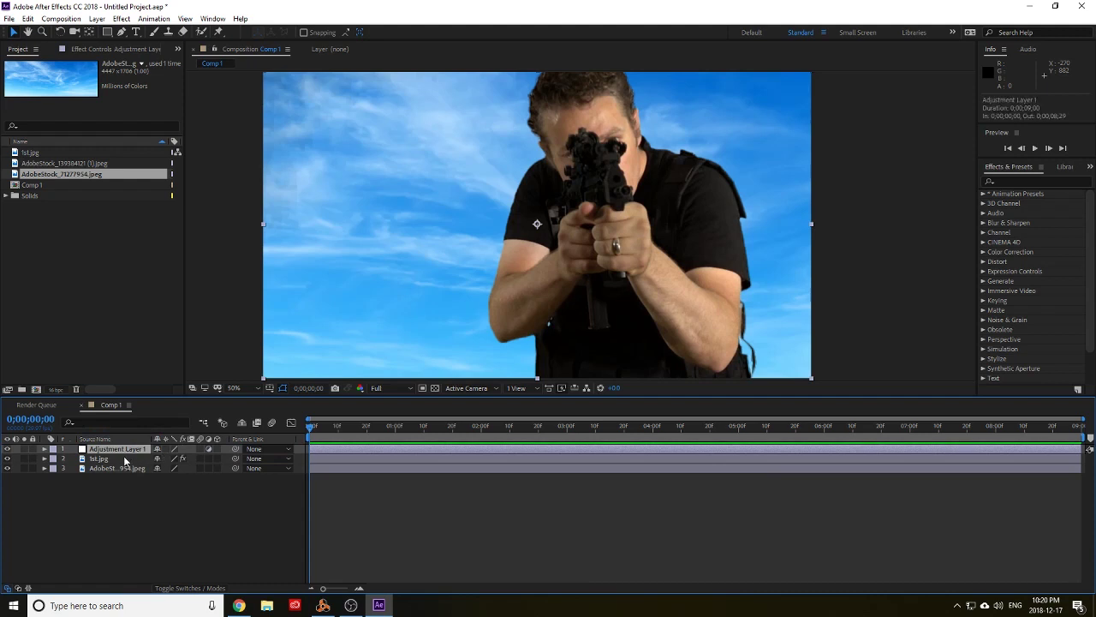
- Apply the Glow effect to the adjustment layer
key("ctrl+space")
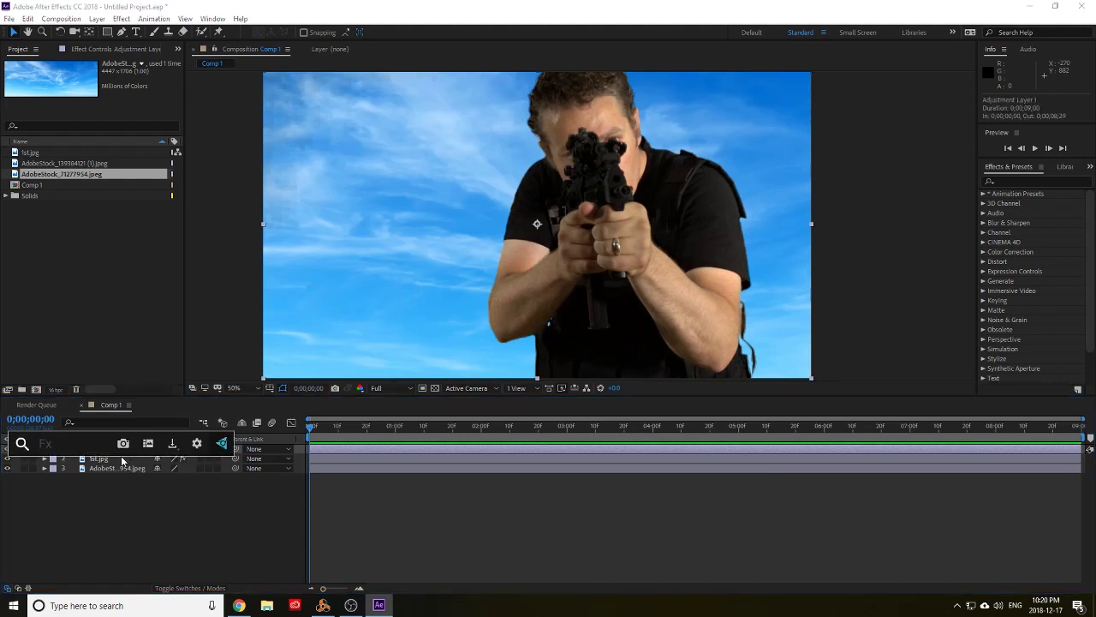
type("glow")
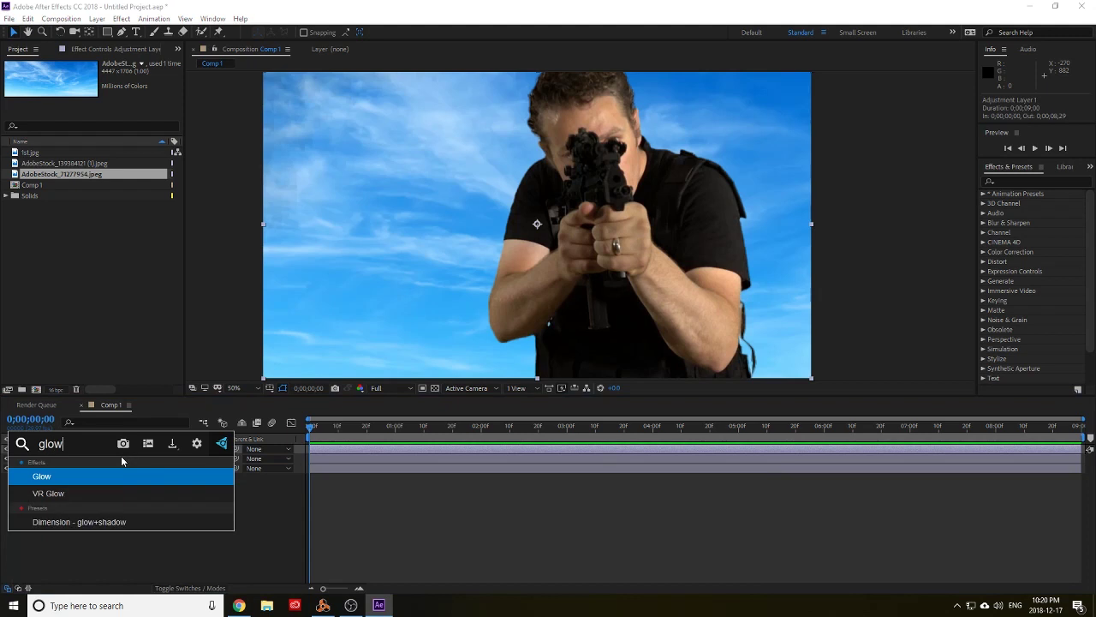
key("Return")
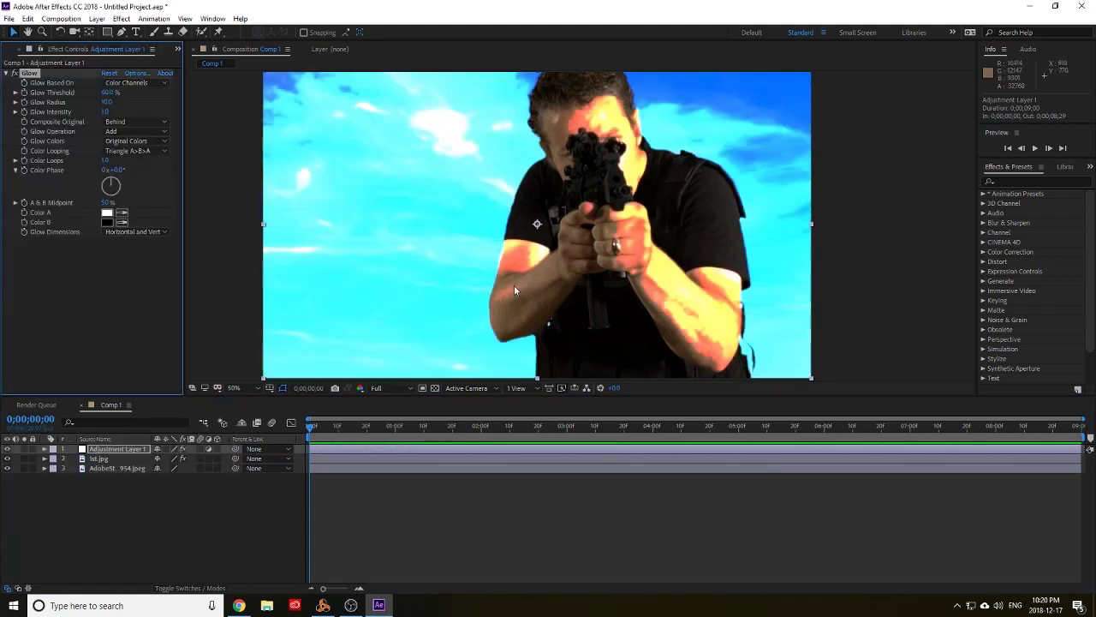
- Raise the Glow Threshold to 90.6%
left_click(109, 93)
key("Return")
left_click_drag(108, 94, 157, 100)
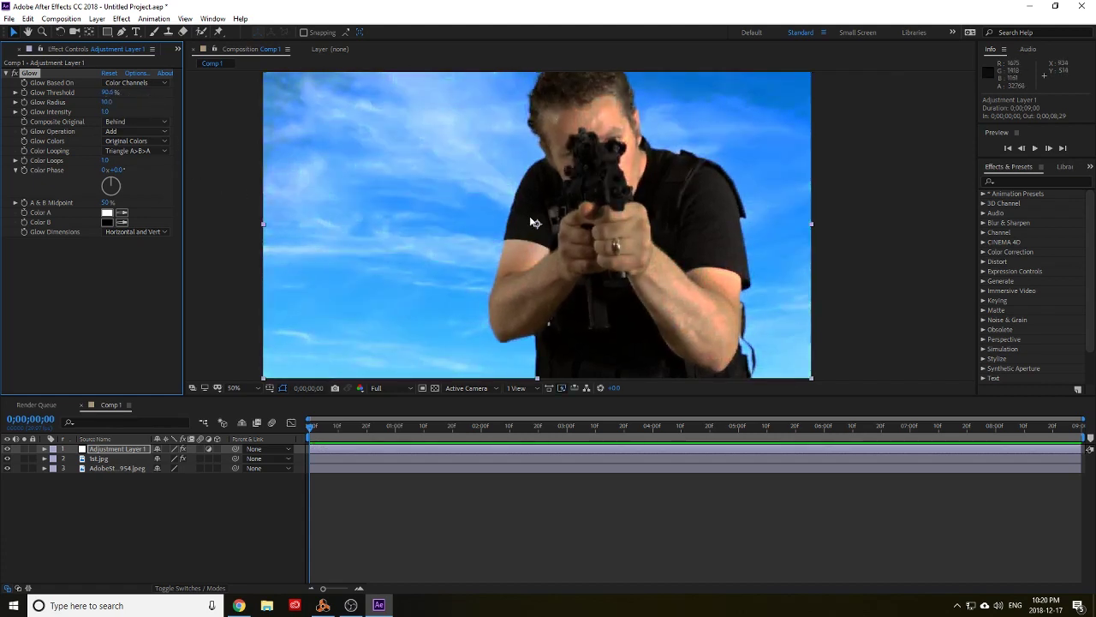
scroll(591, 222, "up", 2)
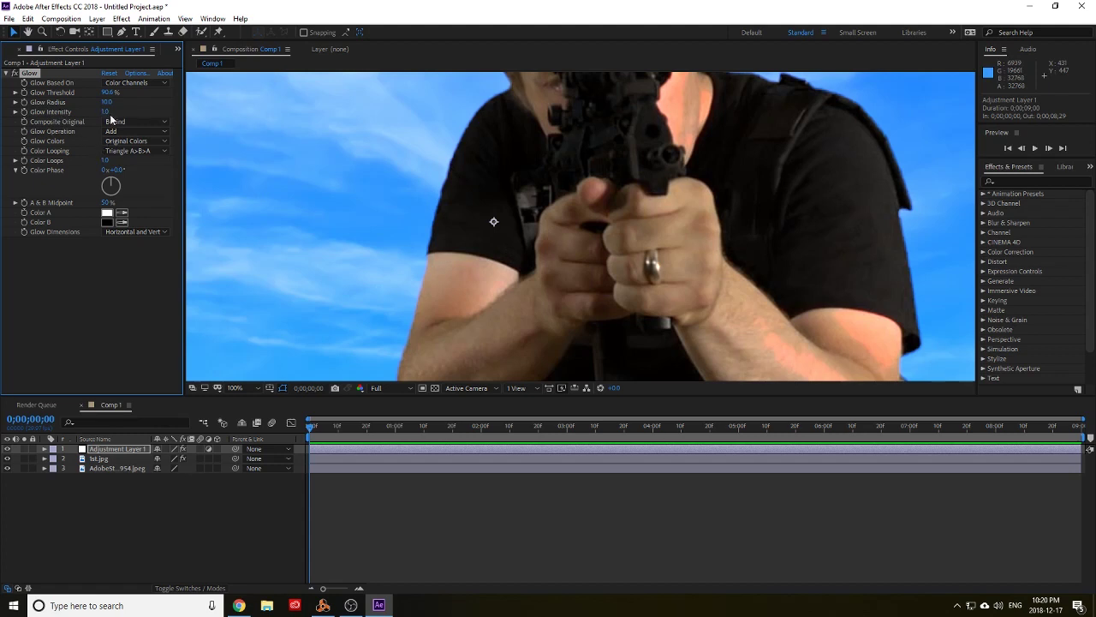
- Set the Glow Radius to 120
left_click(106, 102)
left_click_drag(108, 102, 148, 106)
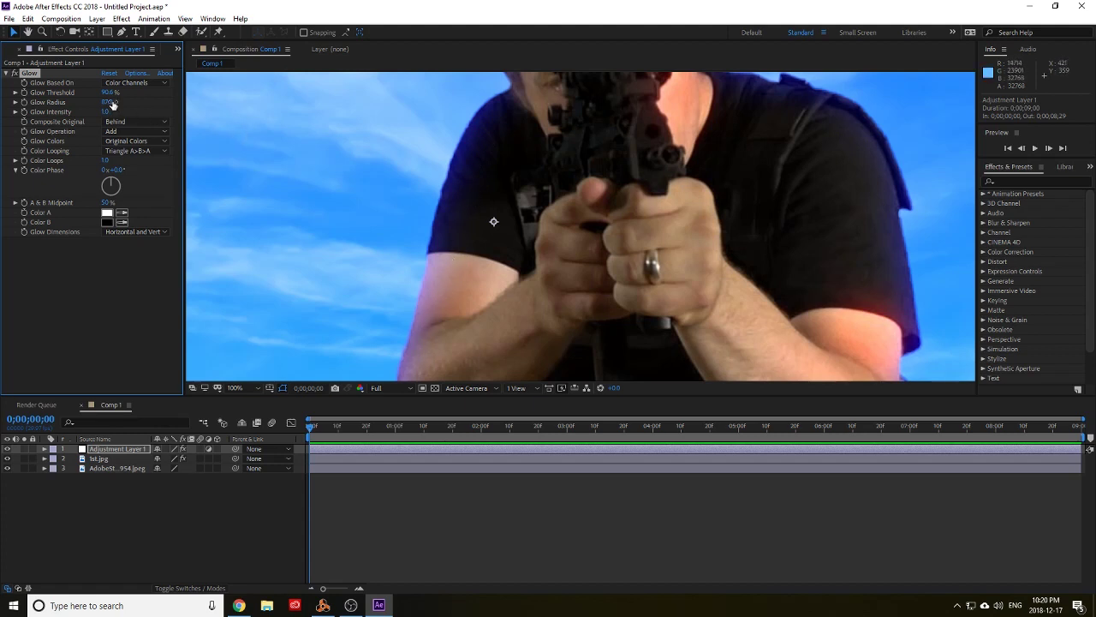
left_click_drag(112, 103, 129, 101)
scroll(443, 234, "down", 2)
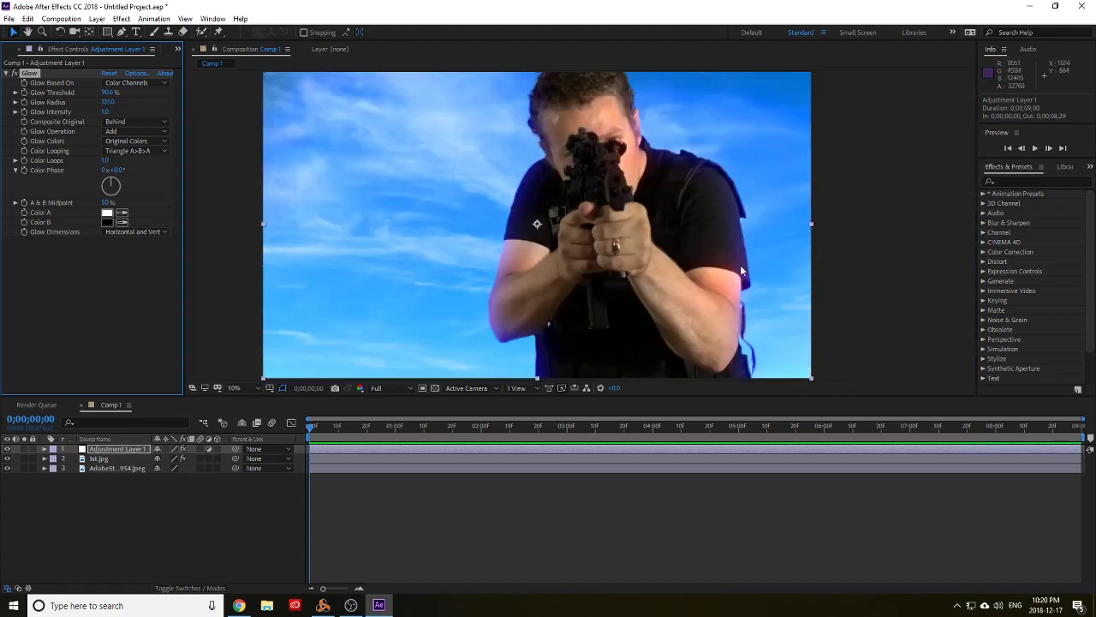
left_click_drag(108, 102, 420, 121)
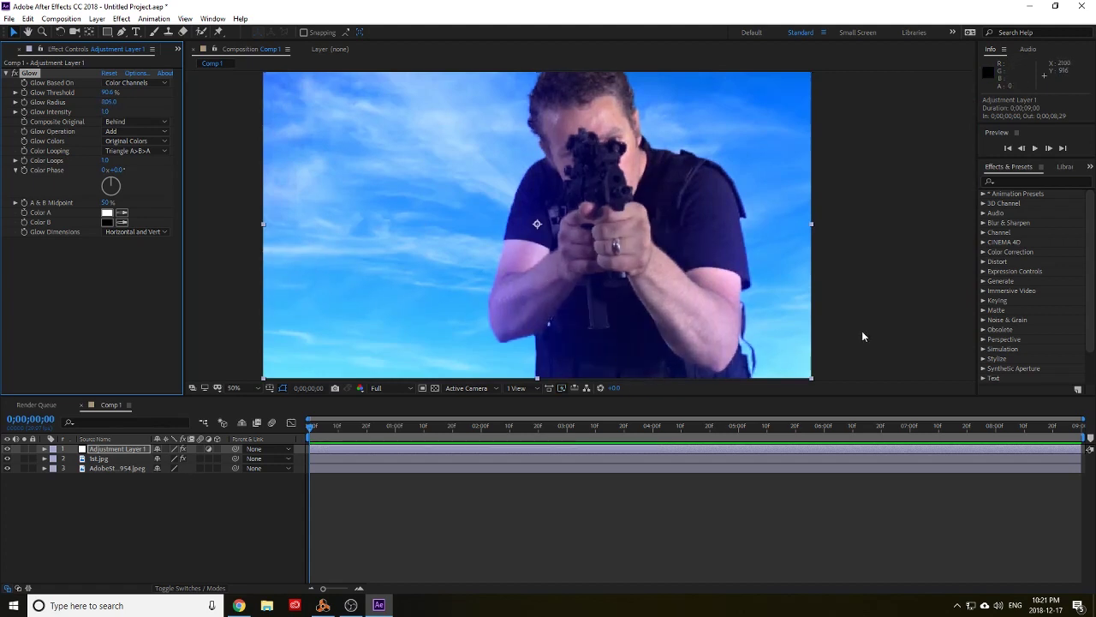
left_click_drag(108, 102, 35, 104)
left_click(108, 102)
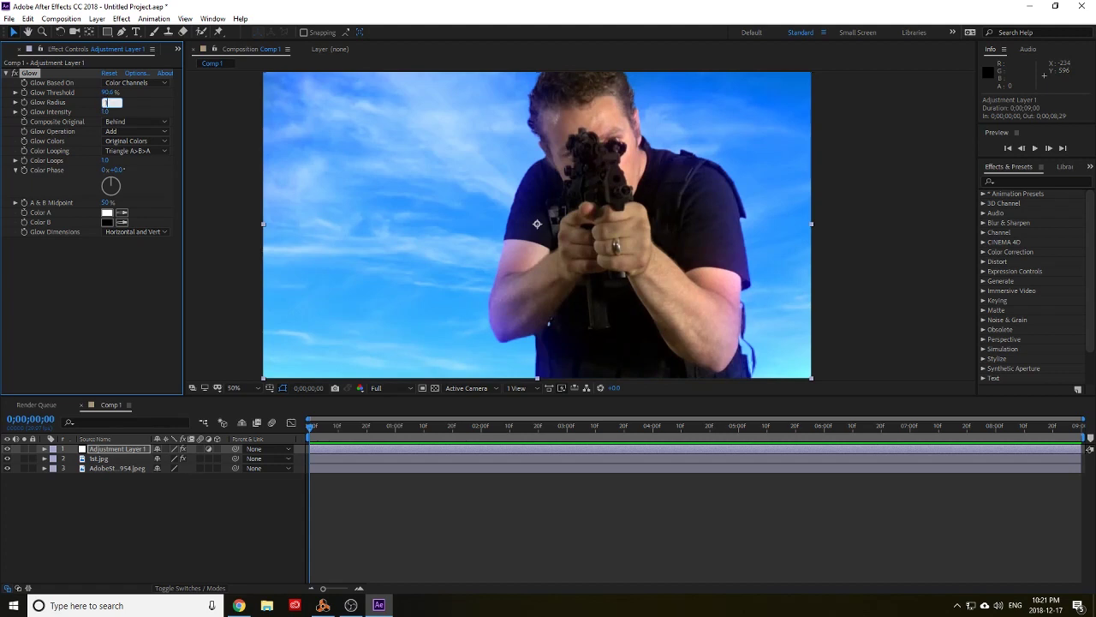
key("Return")
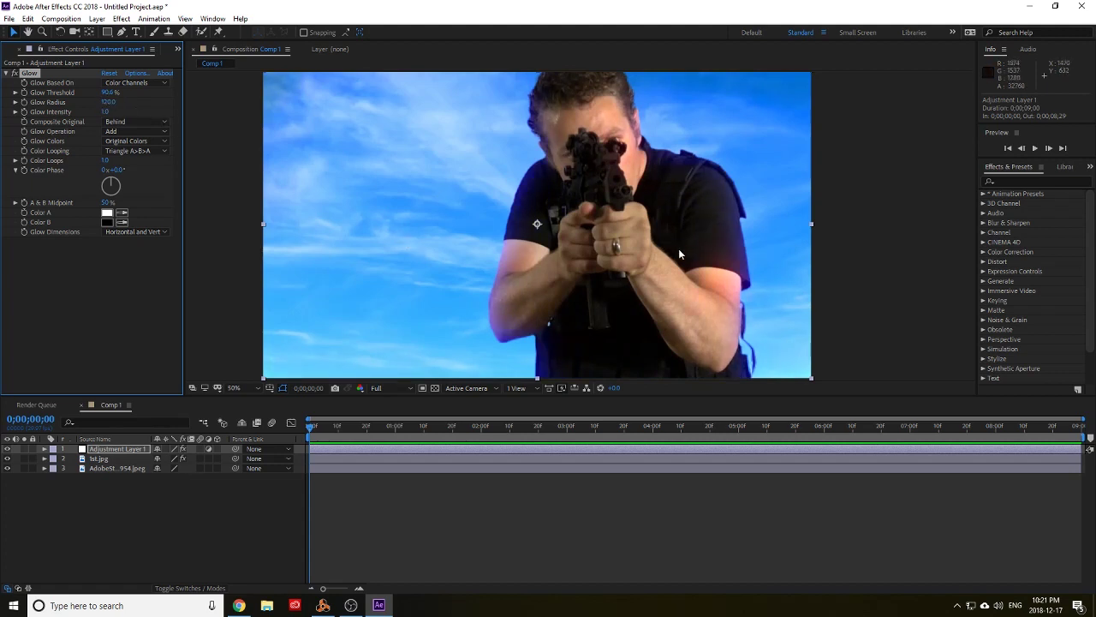
scroll(636, 226, "down", 1)
scroll(636, 226, "up", 1)
left_click(12, 51)
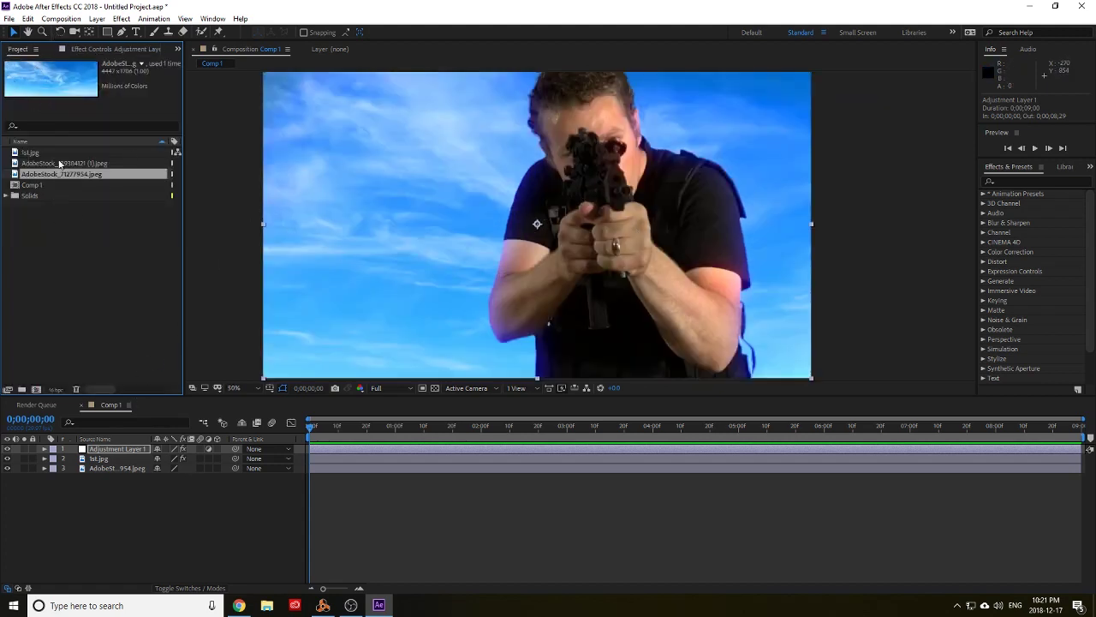
left_click_drag(39, 164, 123, 479)
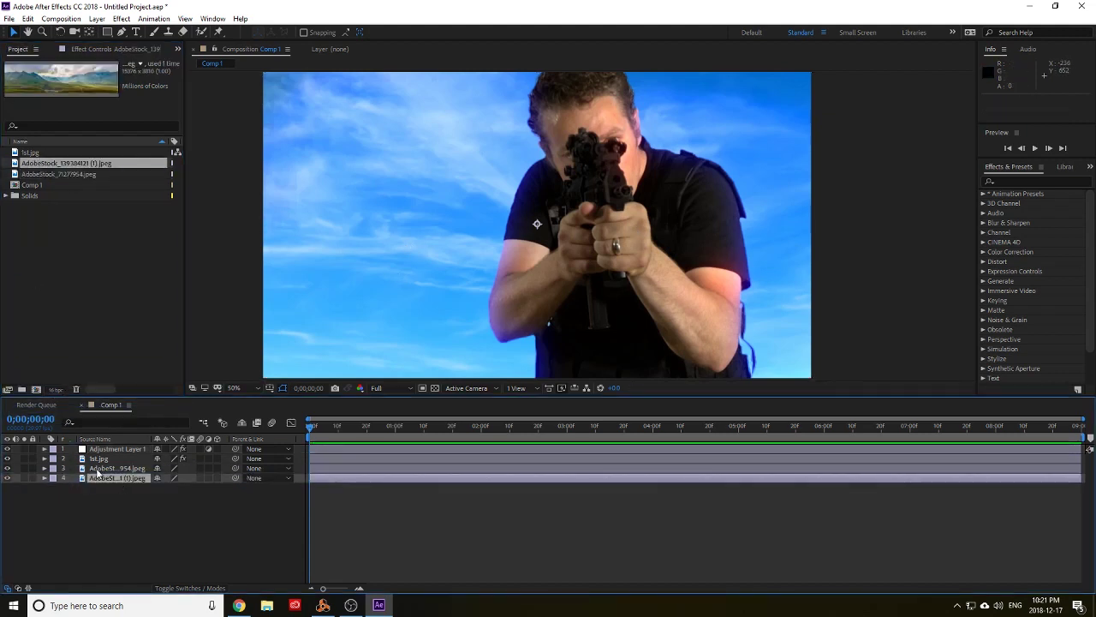
left_click(7, 467)
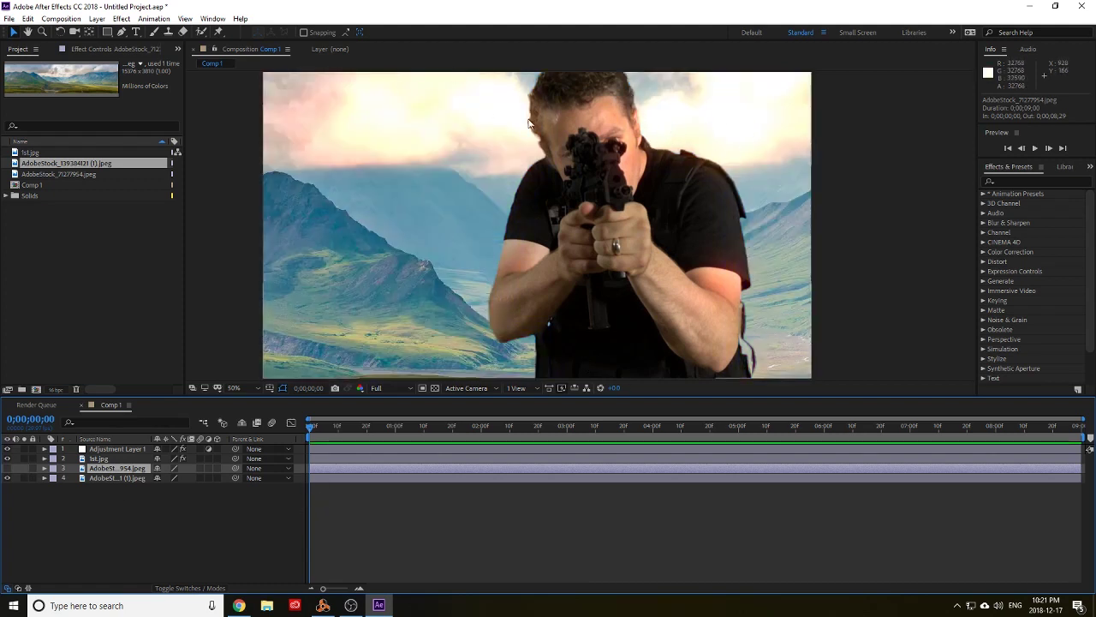
key("slash")
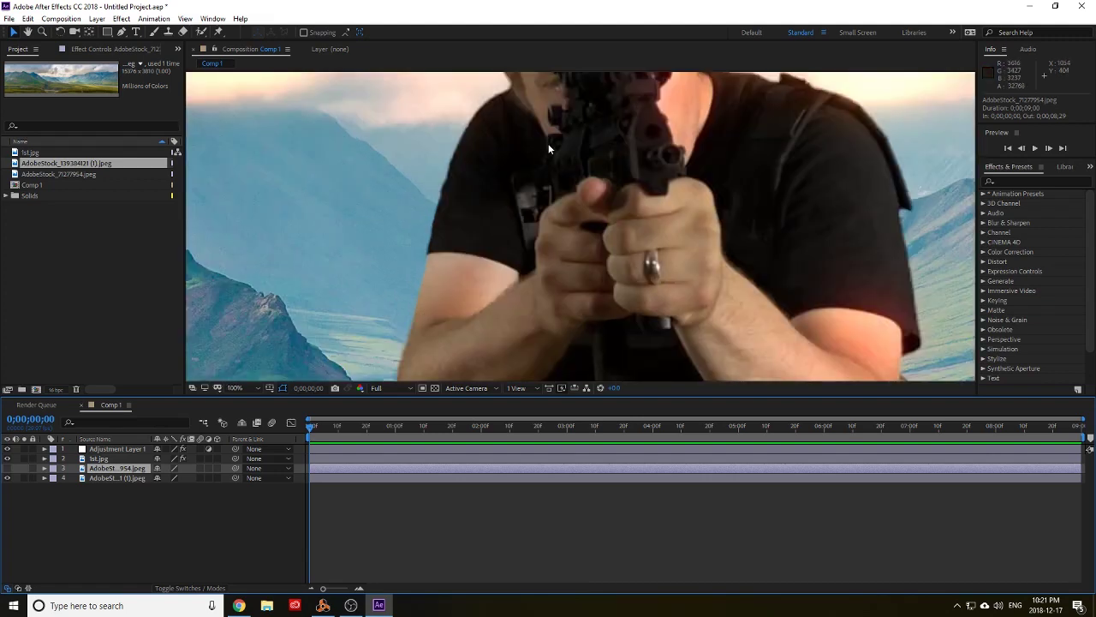
key("space")
left_click_drag(402, 94, 391, 206)
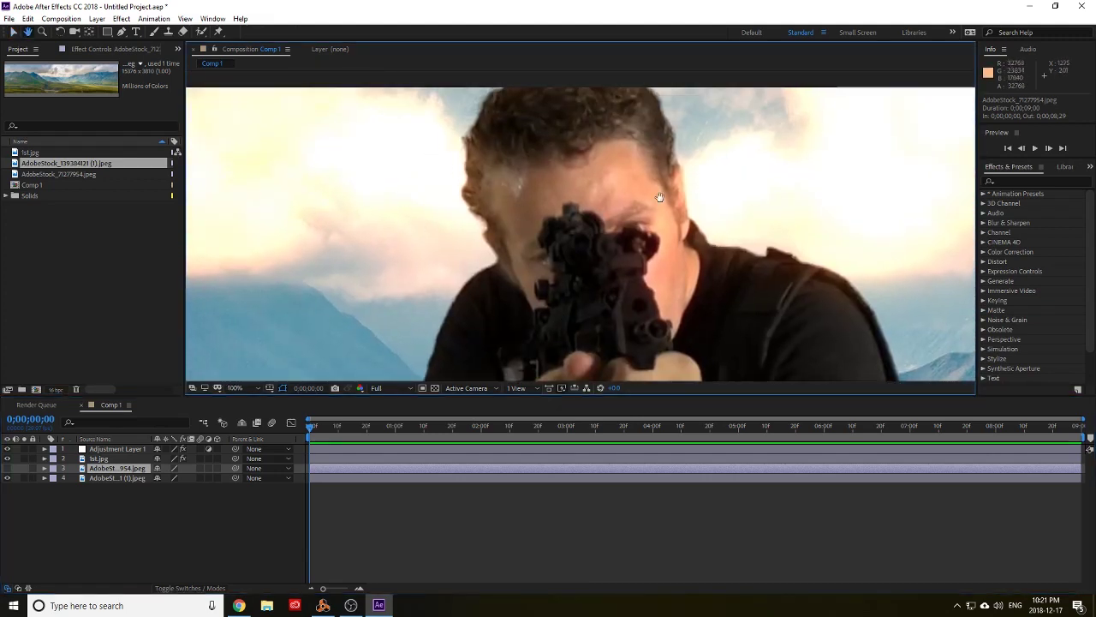
key("comma")
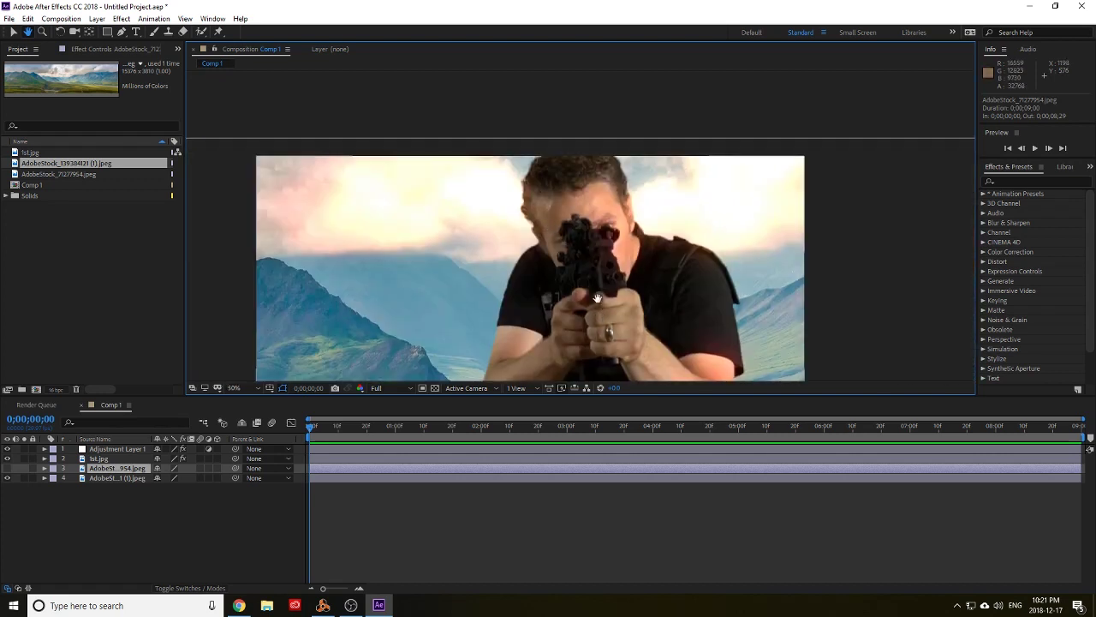
left_click_drag(588, 309, 529, 227)
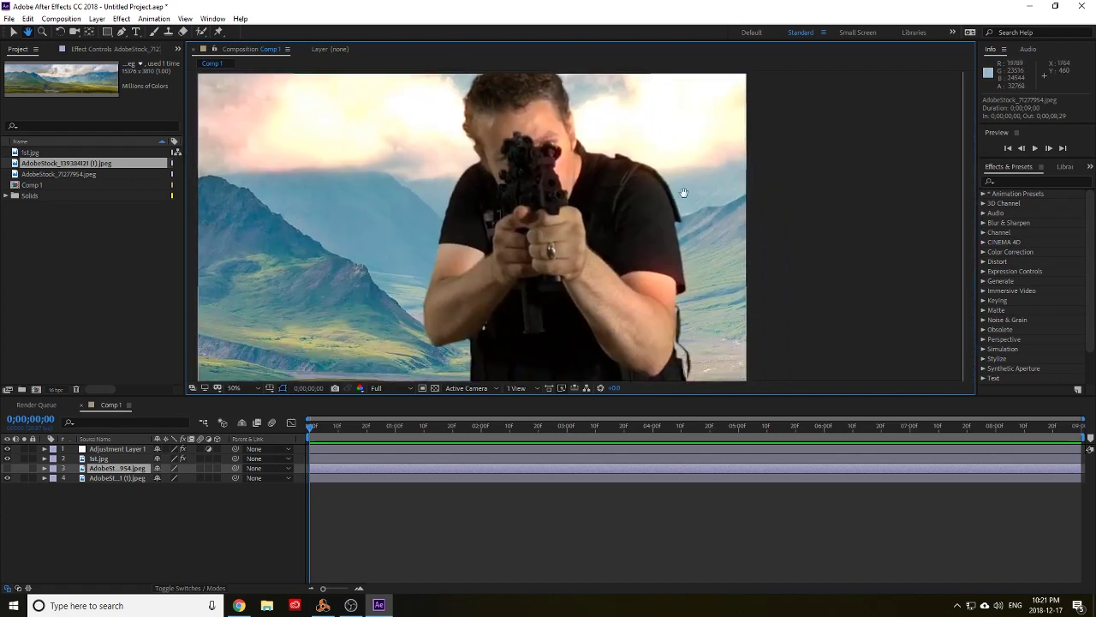
left_click_drag(446, 284, 434, 282)
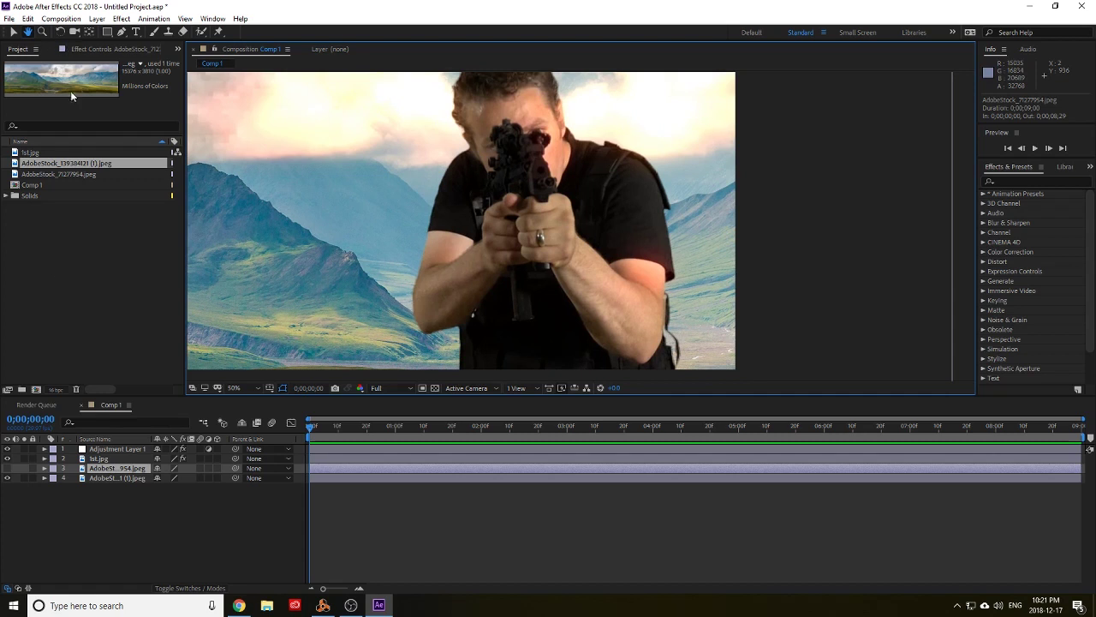
key("v")
left_click(116, 51)
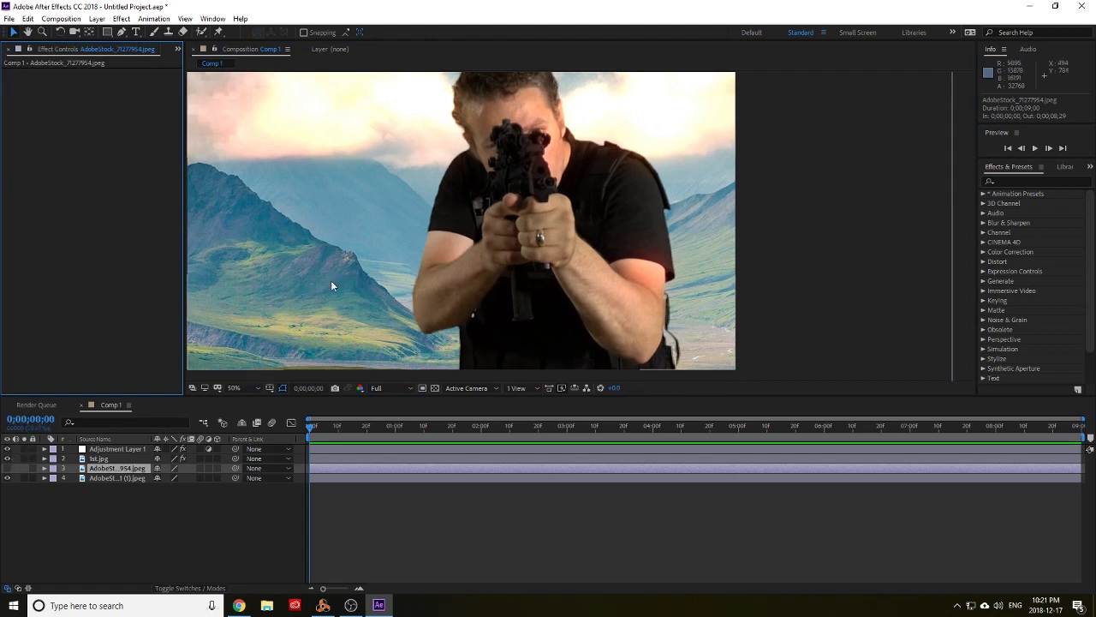
left_click(7, 449)
left_click(6, 449)
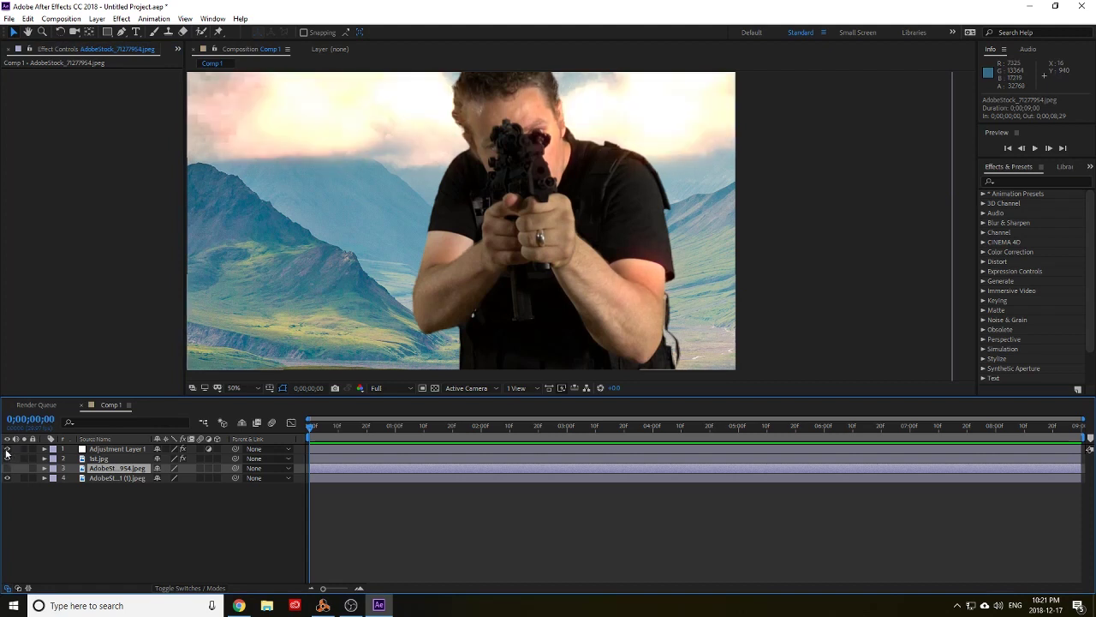
left_click(7, 449)
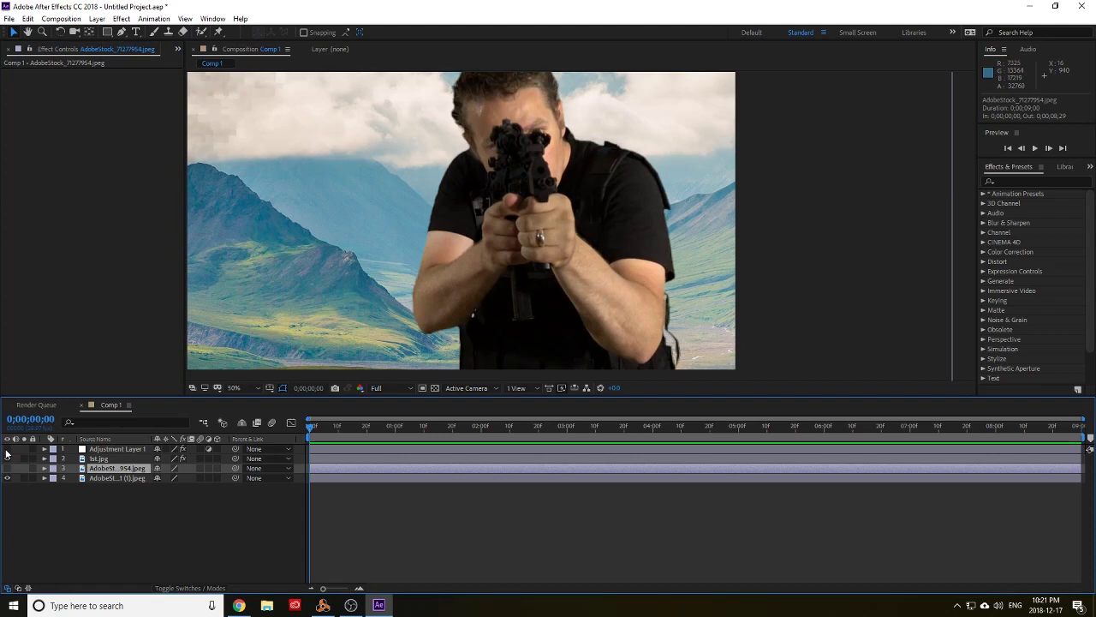
left_click(7, 449)
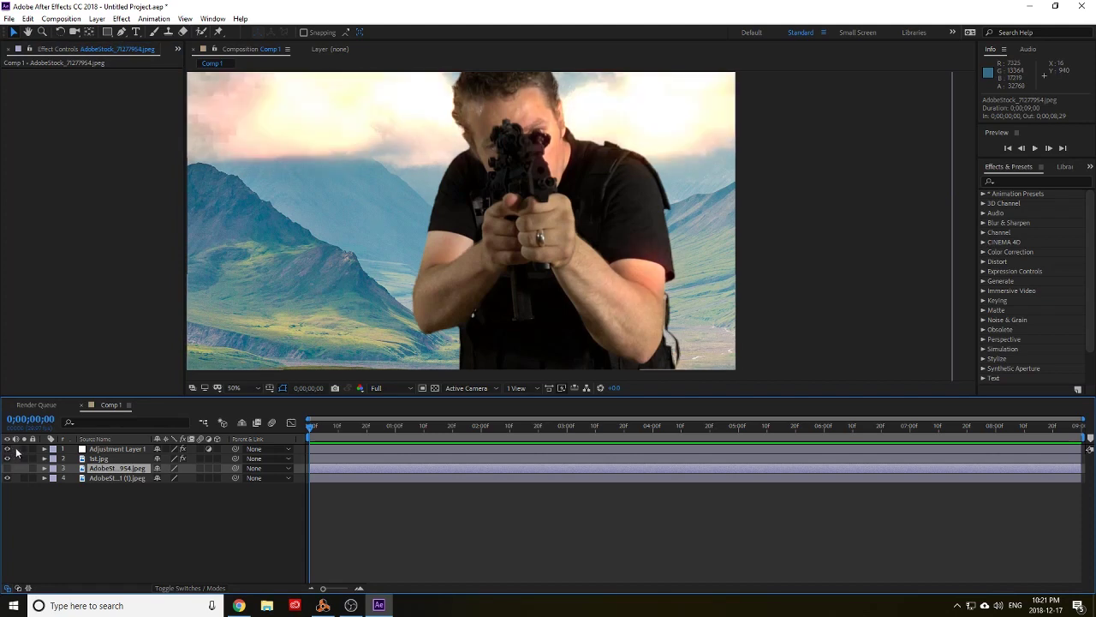
- Create a new composition, Comp 2, with default settings
left_click(9, 19)
mouse_move(48, 20)
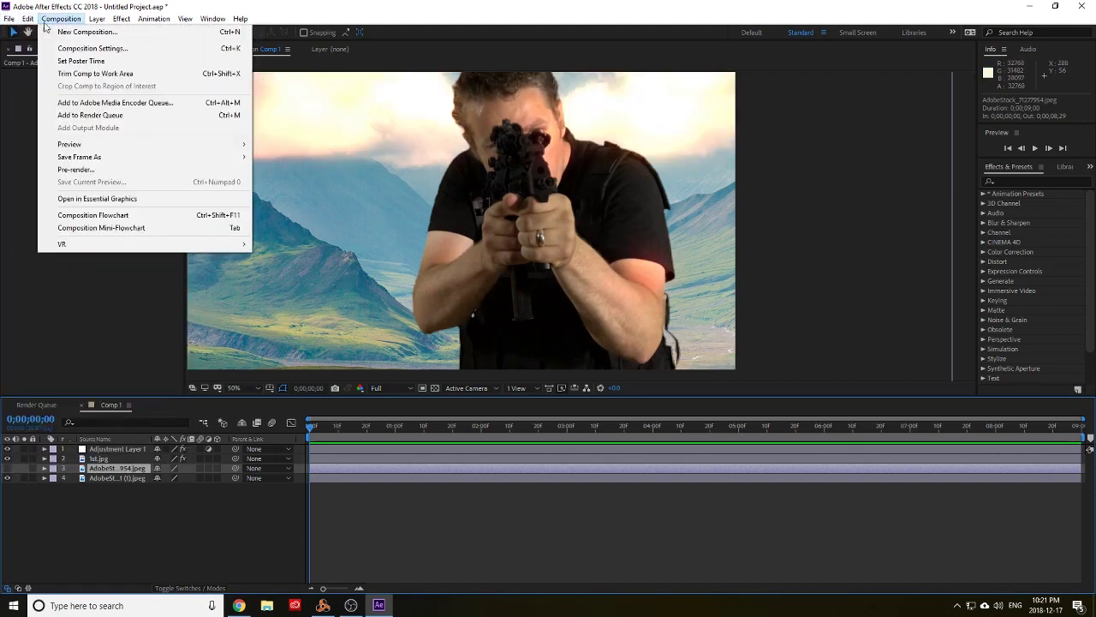
left_click(86, 32)
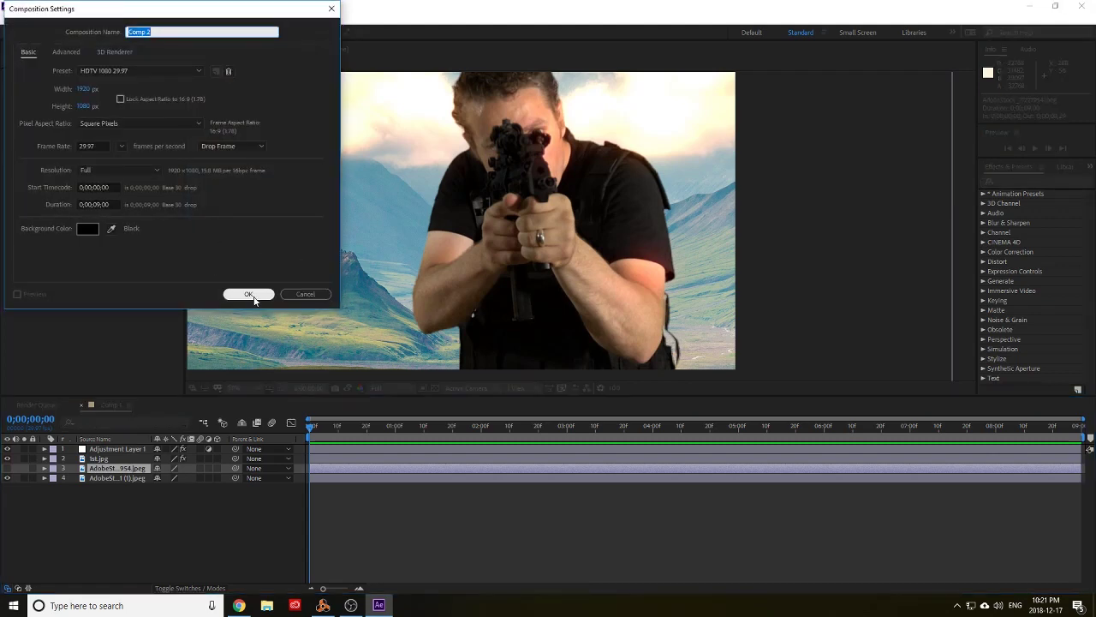
left_click(249, 294)
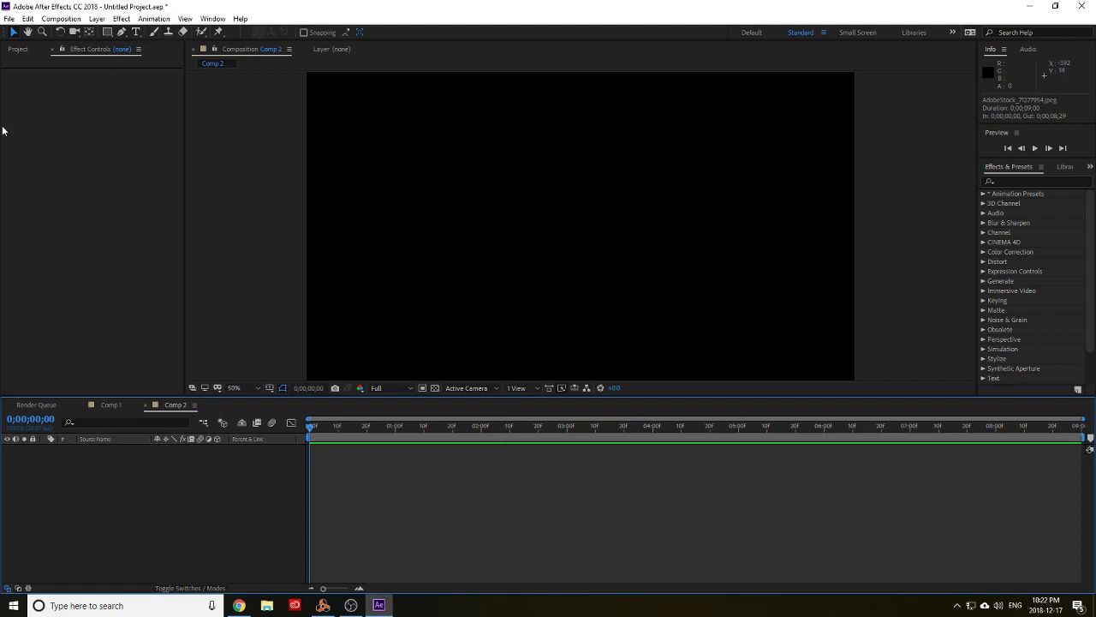
- Add a new solid layer named '3D objects' to Comp 2
left_click(97, 18)
mouse_move(125, 32)
left_click(346, 44)
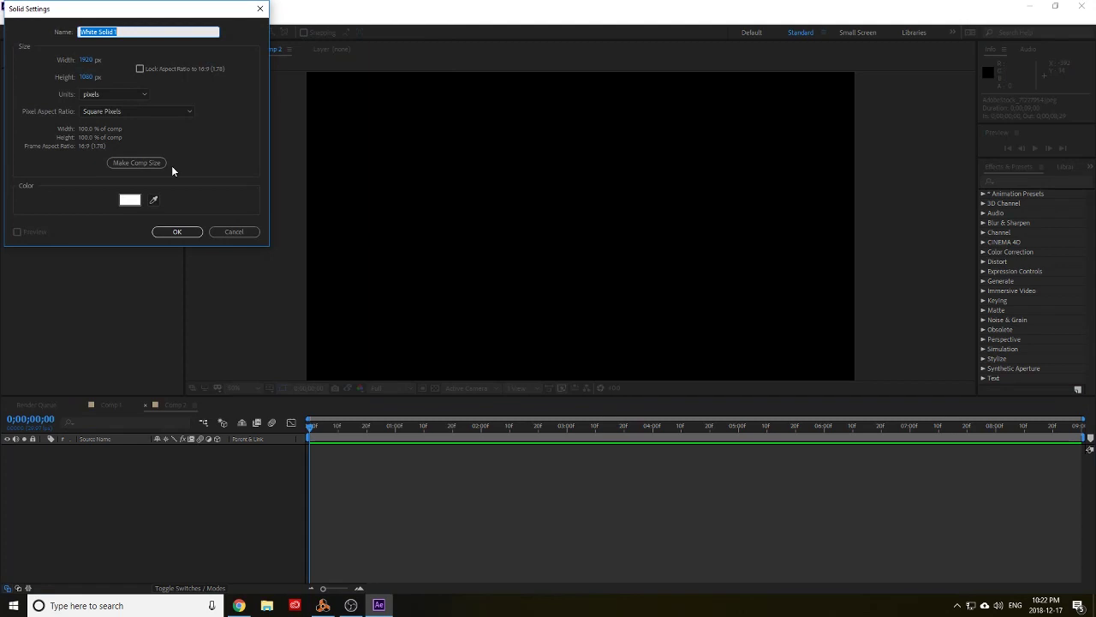
type("J")
key("Return")
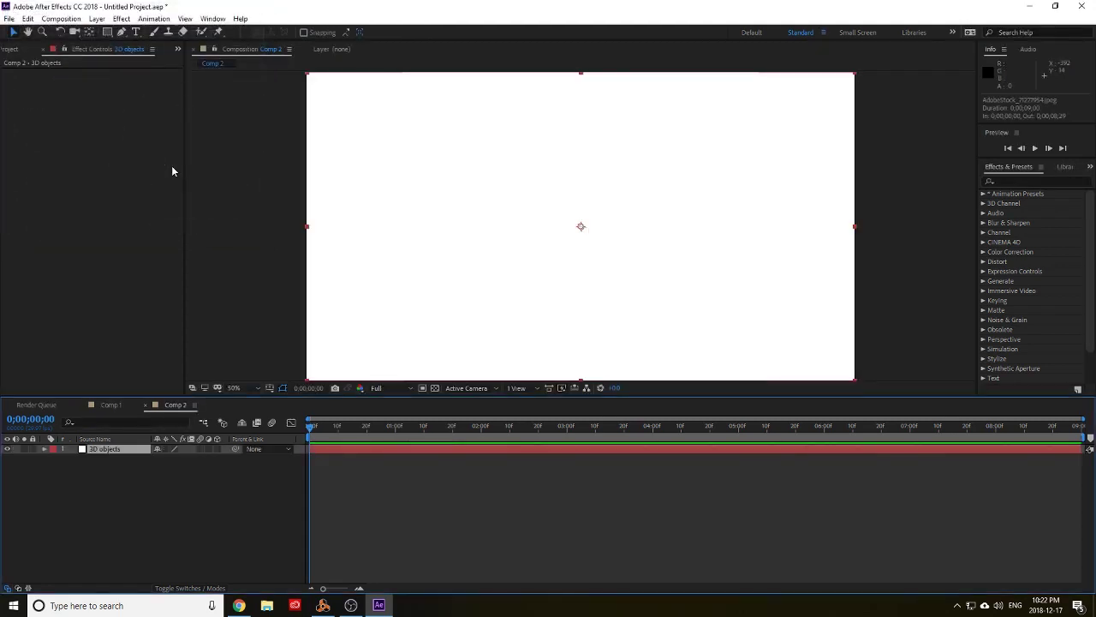
- Apply the Element effect to the 3D objects layer
left_click(107, 449)
key("ctrl+space")
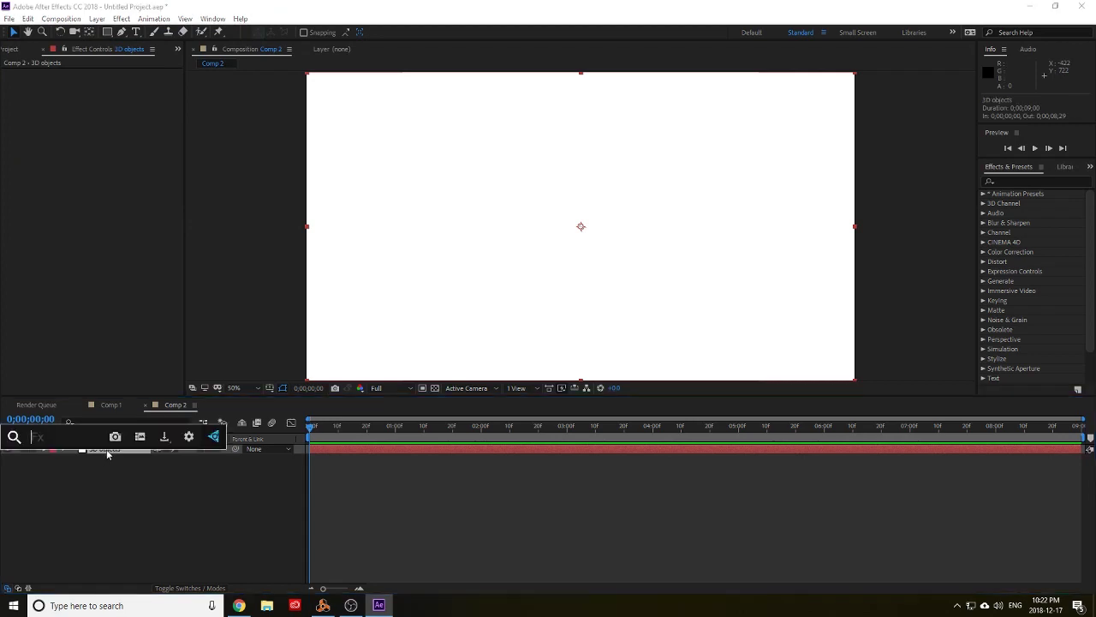
type("element")
key("Return")
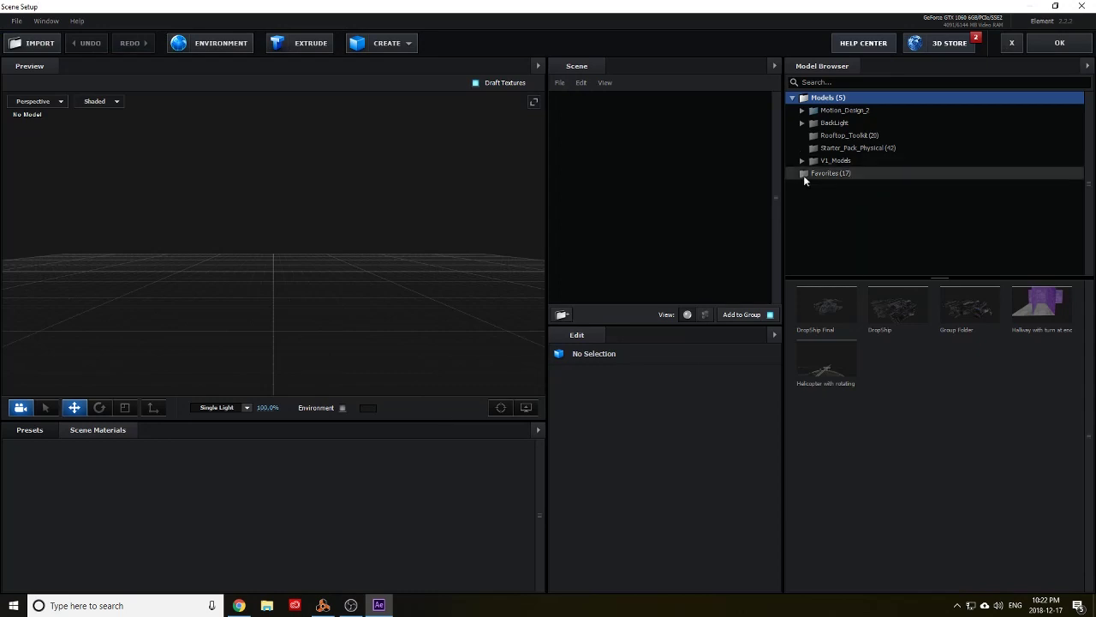
- Load the DropShip Final model from Favorites, preview it at a three-quarter view, and accept
left_click(808, 173)
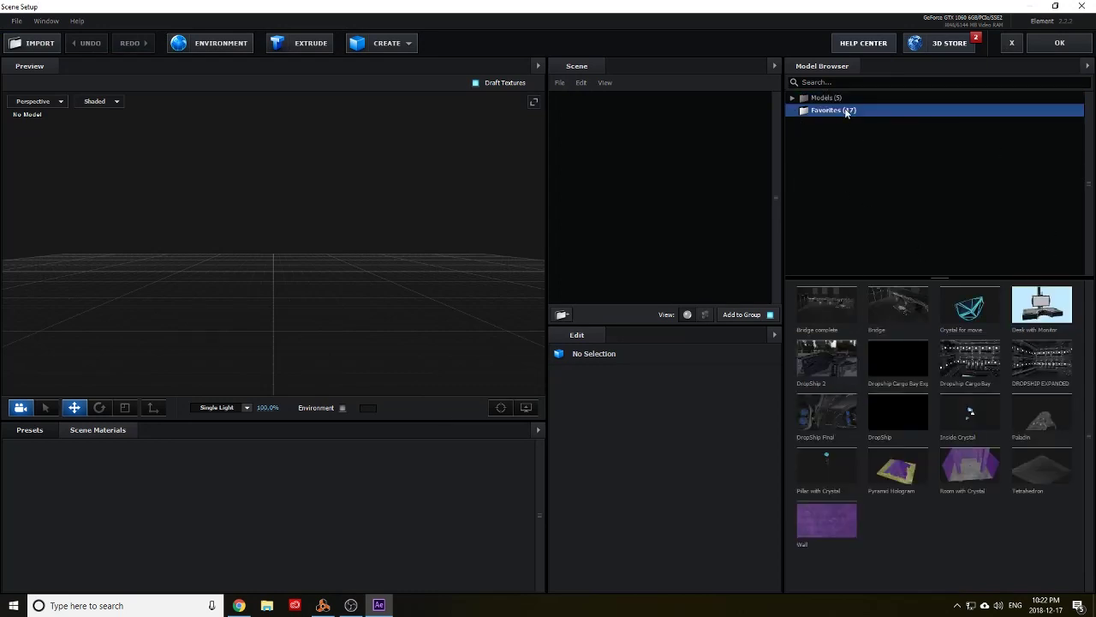
left_click(858, 418)
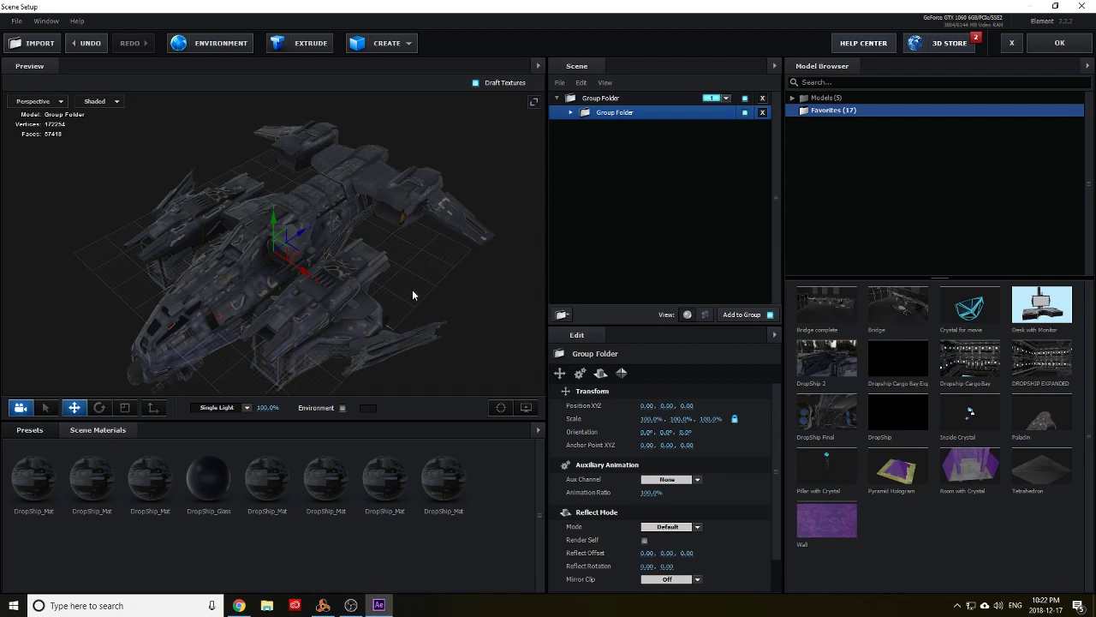
left_click_drag(413, 297, 495, 249)
scroll(372, 318, "up", 2)
scroll(372, 317, "down", 2)
left_click_drag(371, 317, 549, 248)
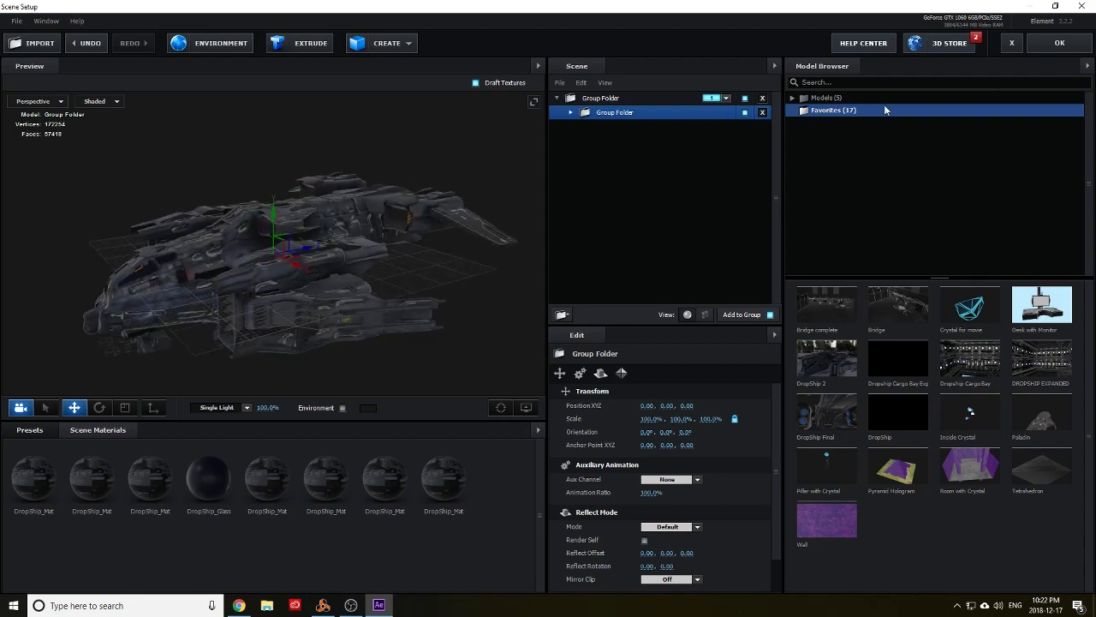
left_click(1061, 45)
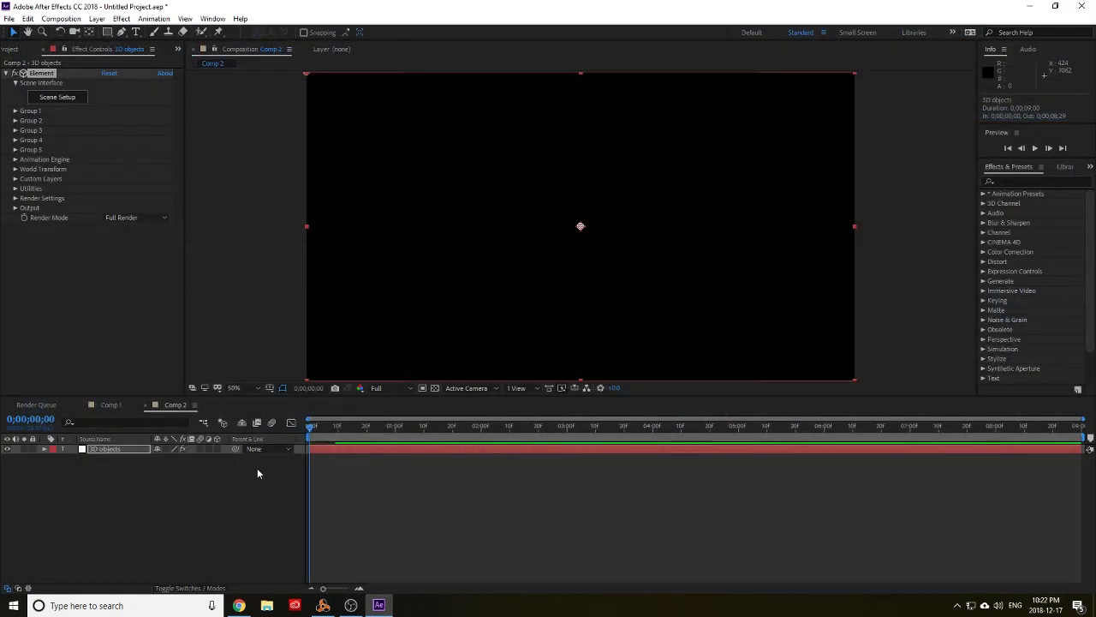
- Add Camera 1 to Comp 2 with the default camera settings
left_click(15, 111)
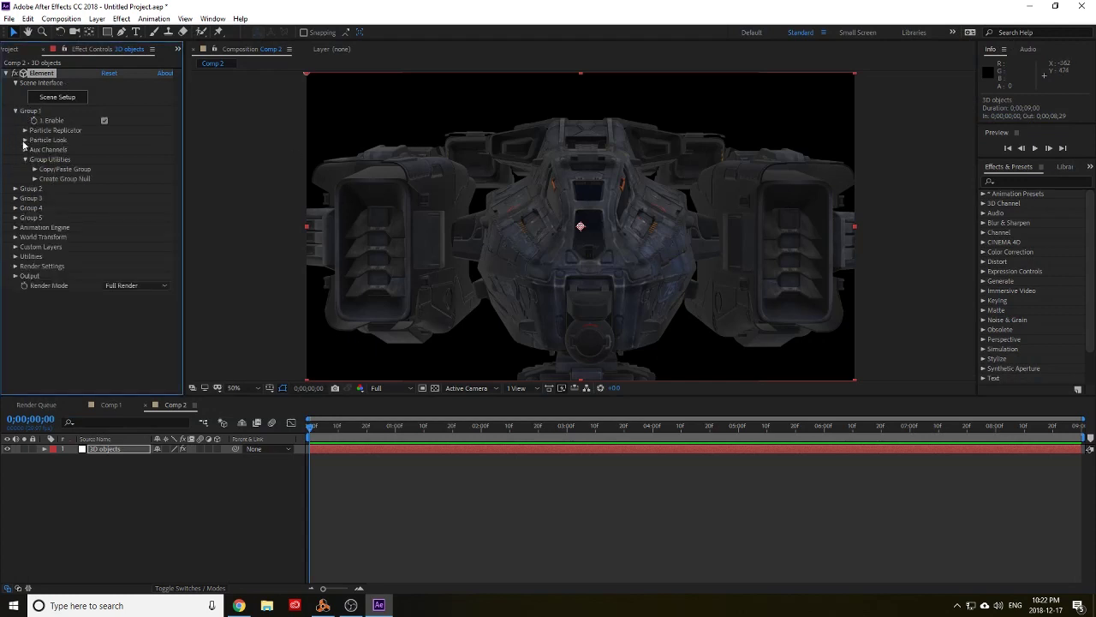
left_click(97, 19)
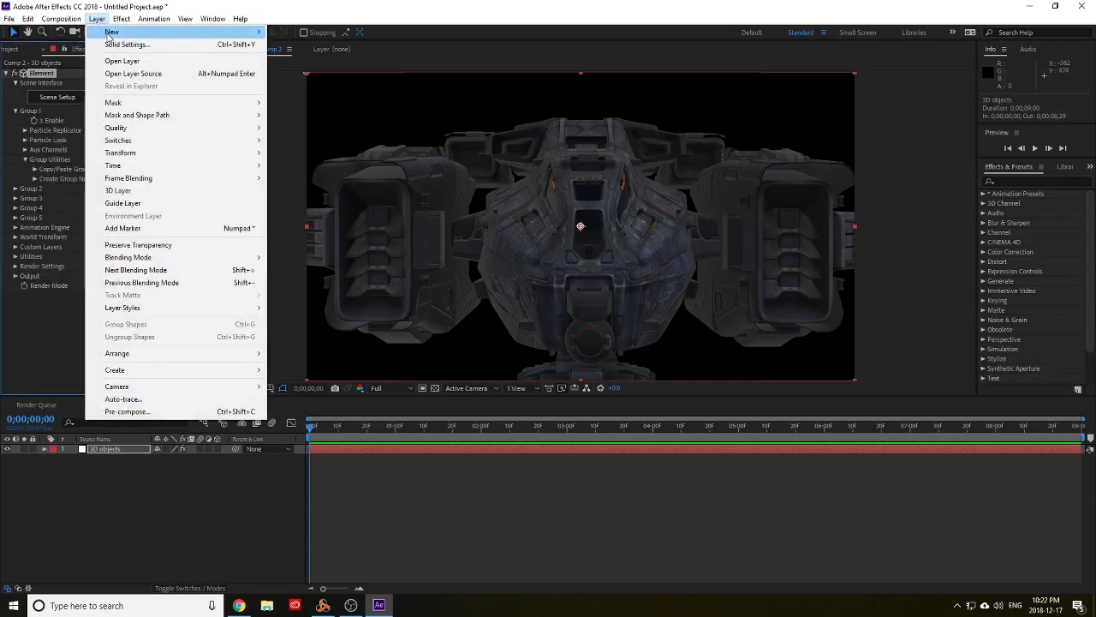
left_click(299, 70)
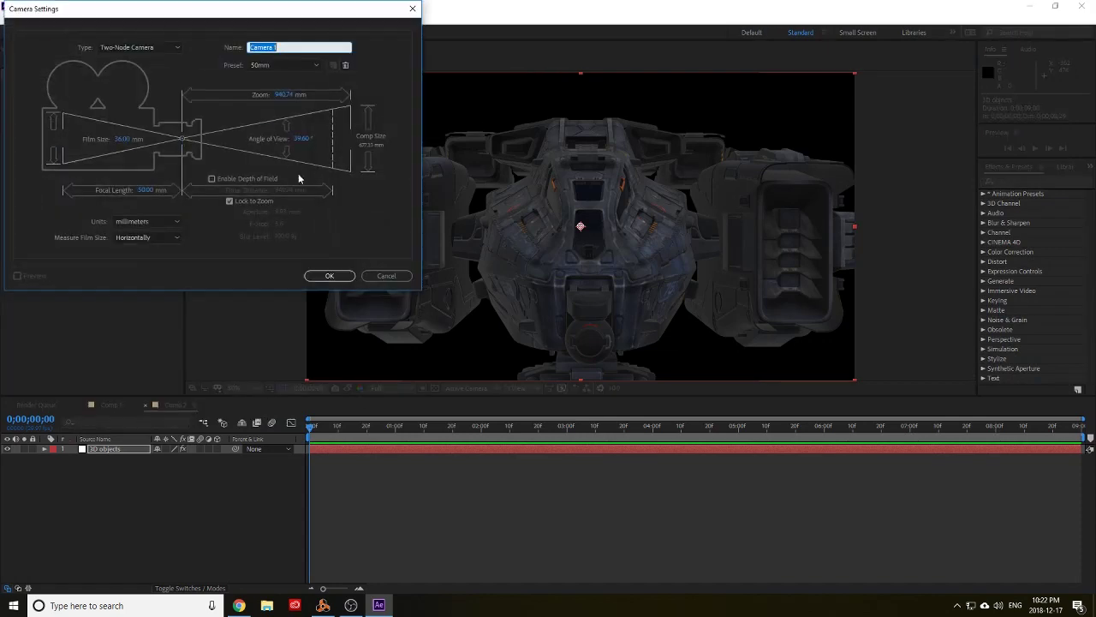
left_click(330, 277)
- Dolly Camera 1 back and orbit it so the dropship is seen at an angle
left_click(75, 31)
scroll(480, 274, "down", 5)
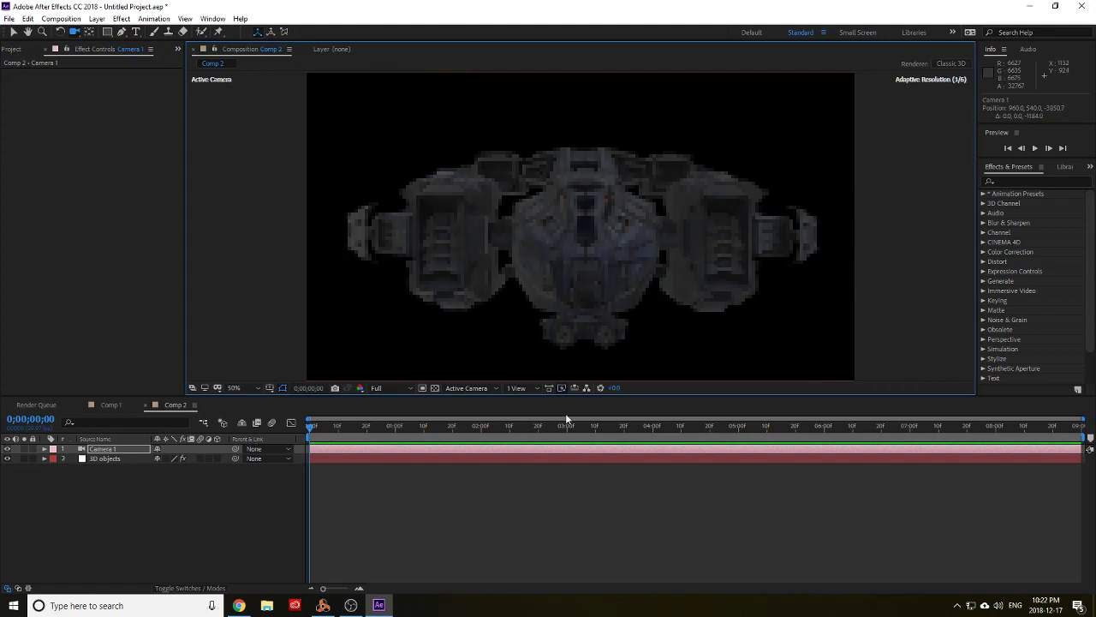
scroll(570, 257, "down", 2)
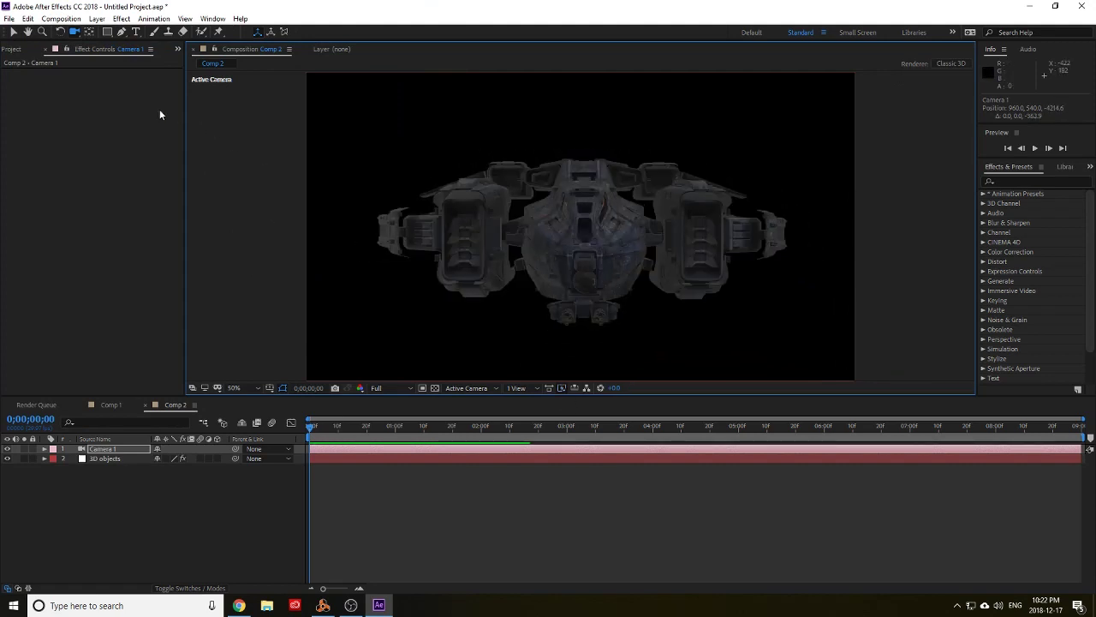
left_click(74, 32)
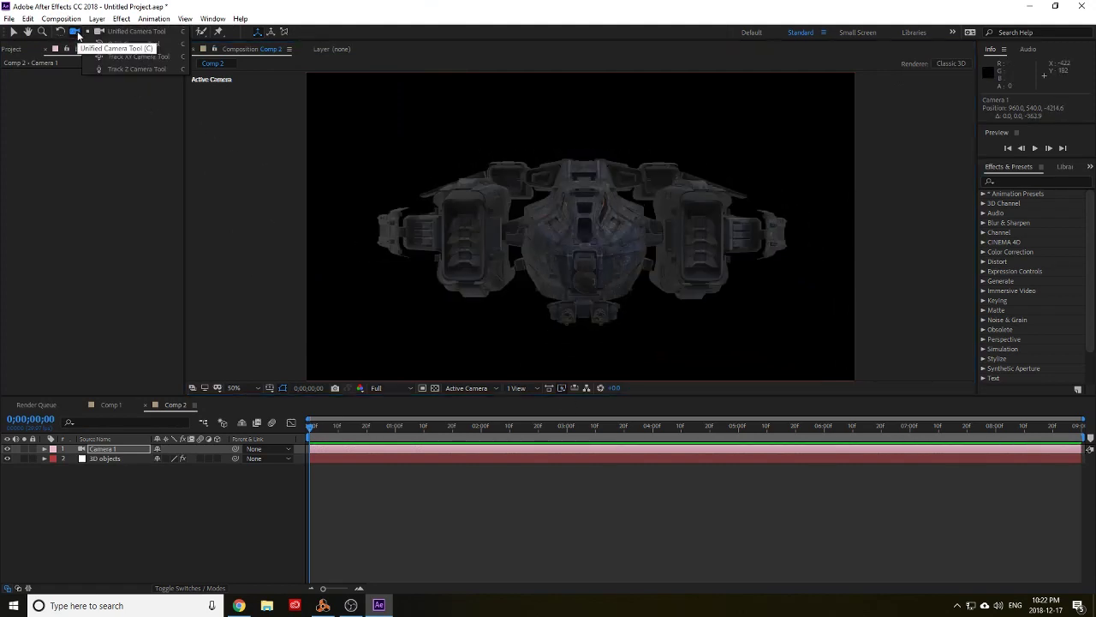
left_click(126, 71)
left_click_drag(480, 215, 509, 227)
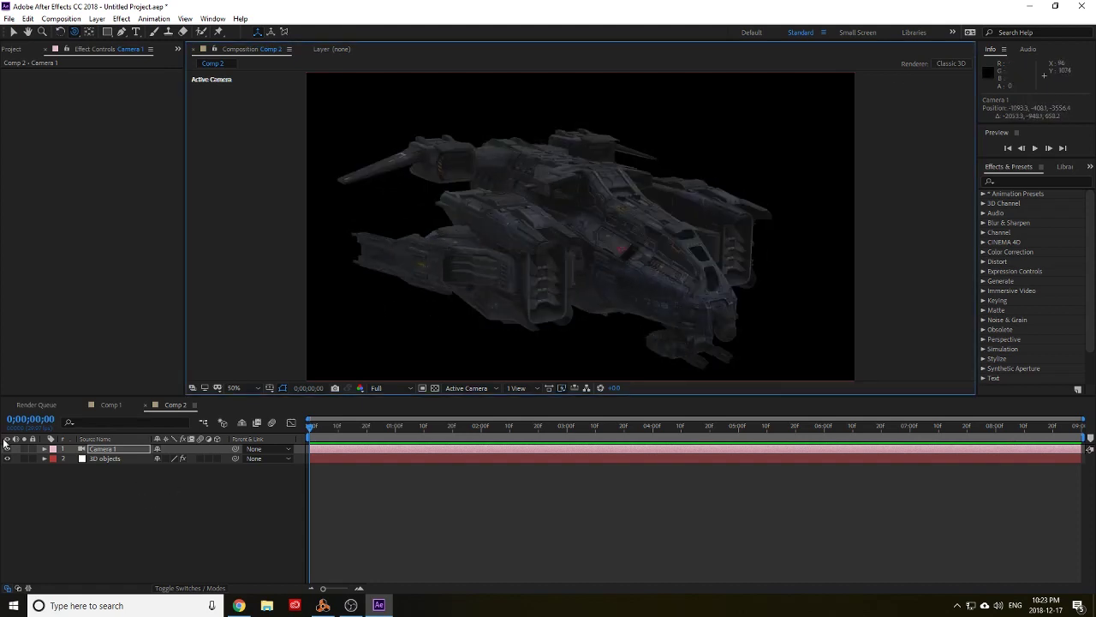
- Drag the AdobeStock_71277954.jpeg sky image into Comp 2 as the background behind the dropship
left_click(13, 49)
left_click(54, 163)
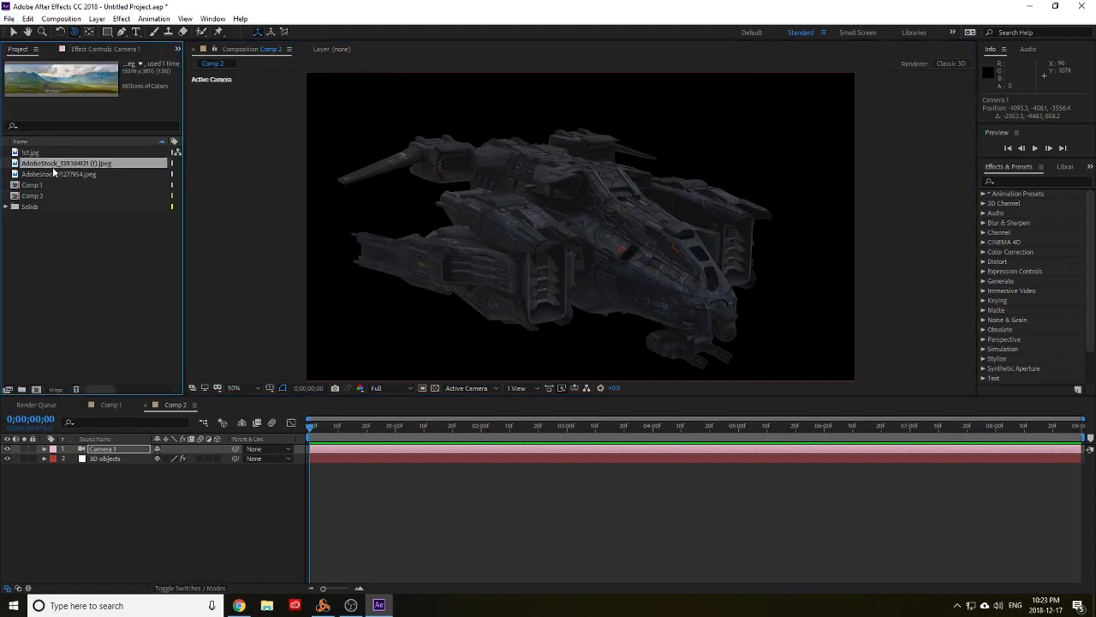
left_click_drag(68, 175, 177, 497)
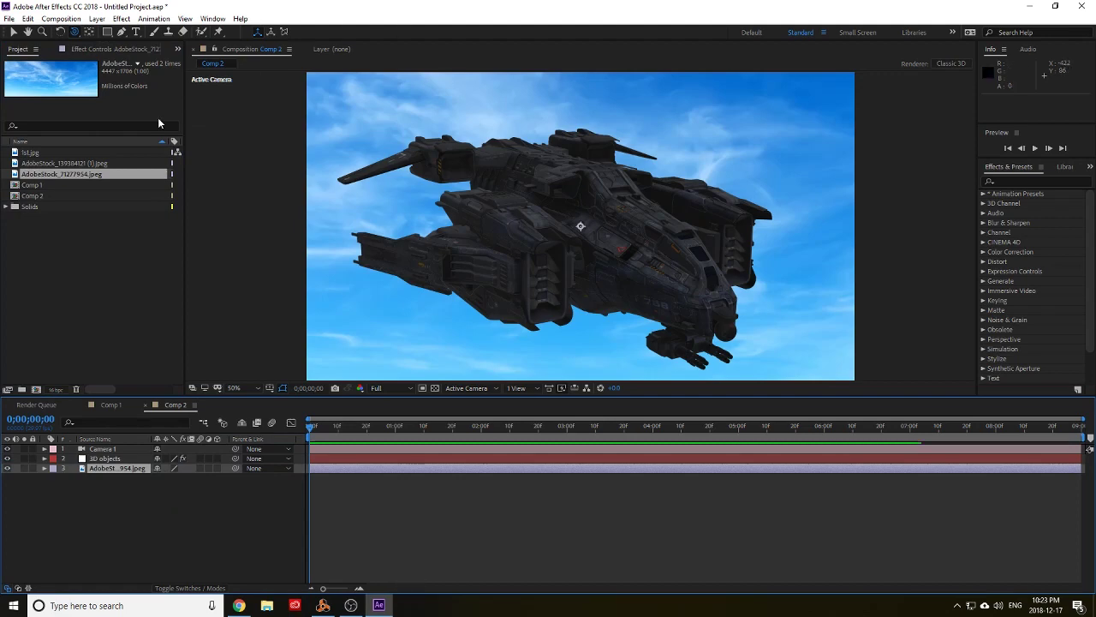
- Create Adjustment Layer 2 and move it to the top of the layer stack
left_click(12, 32)
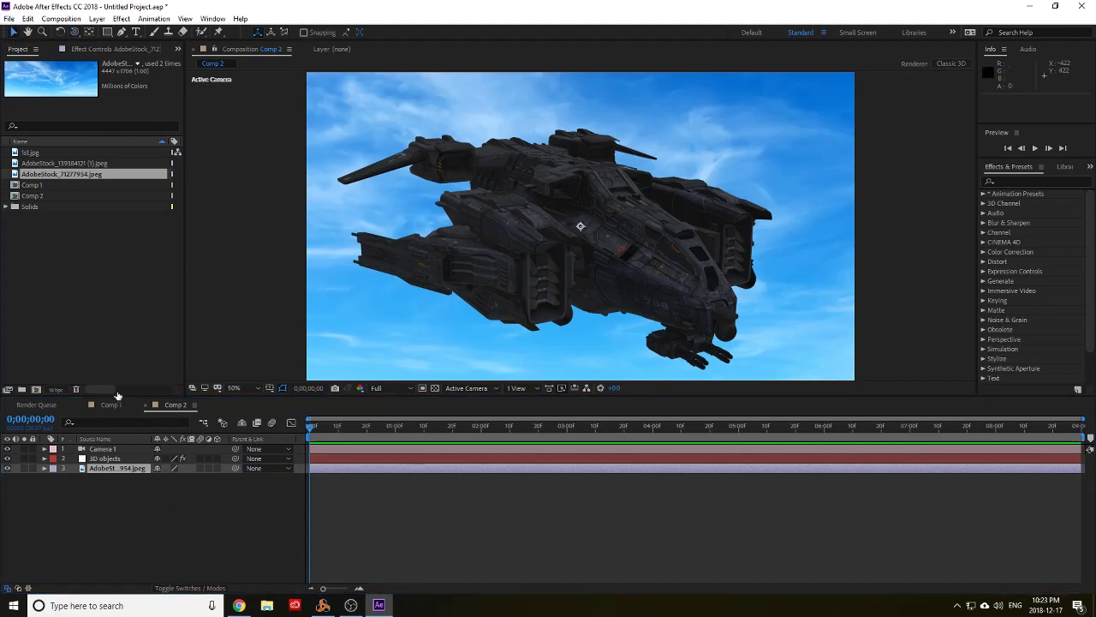
left_click(97, 18)
mouse_move(114, 33)
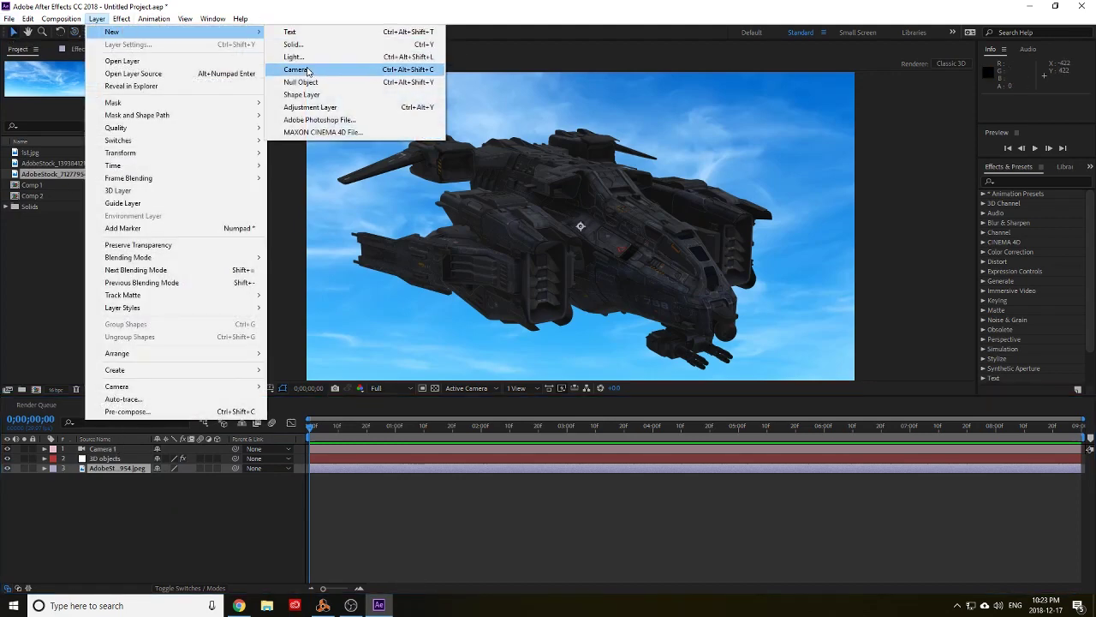
left_click(304, 106)
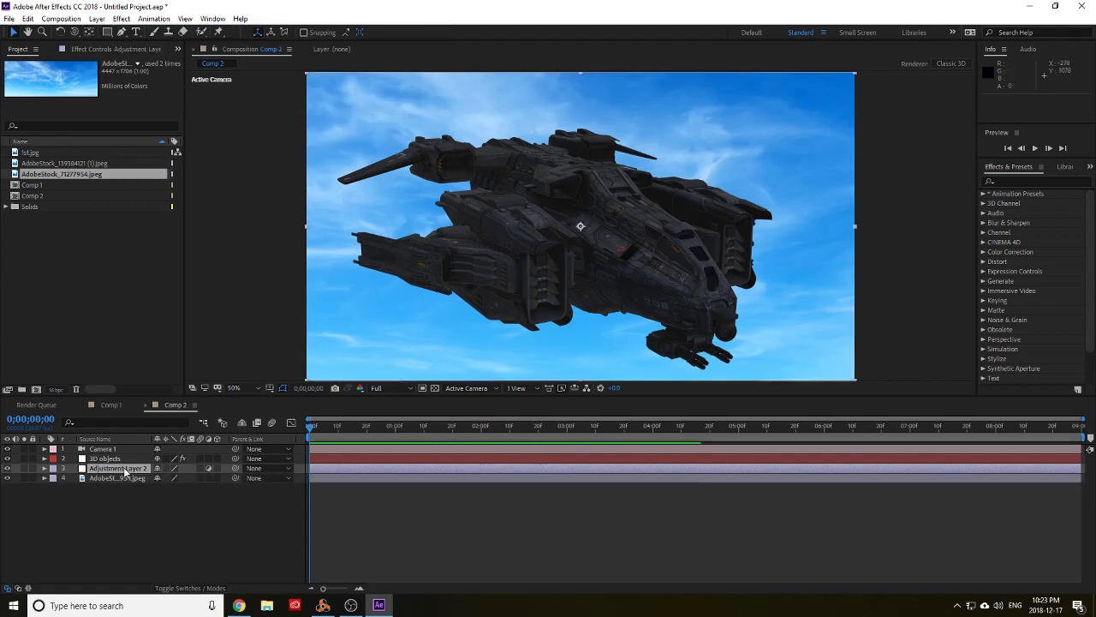
left_click_drag(125, 467, 133, 447)
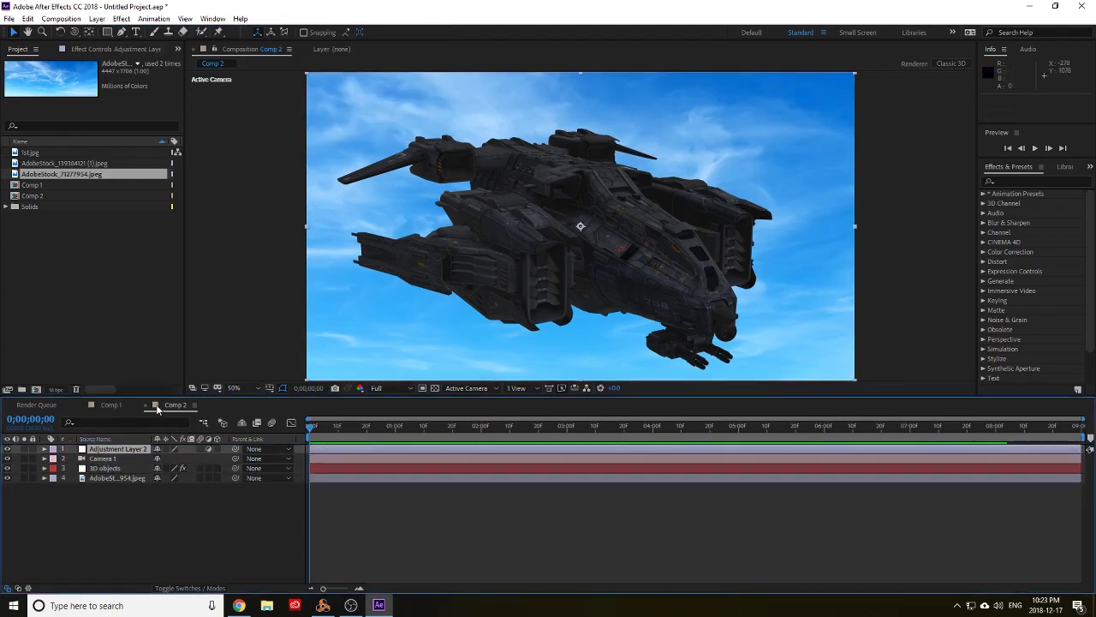
- Apply Glow to Adjustment Layer 2 with threshold 91.4% and radius 117
left_click(107, 50)
left_click(107, 450)
key("ctrl+space")
type("glow")
key("Return")
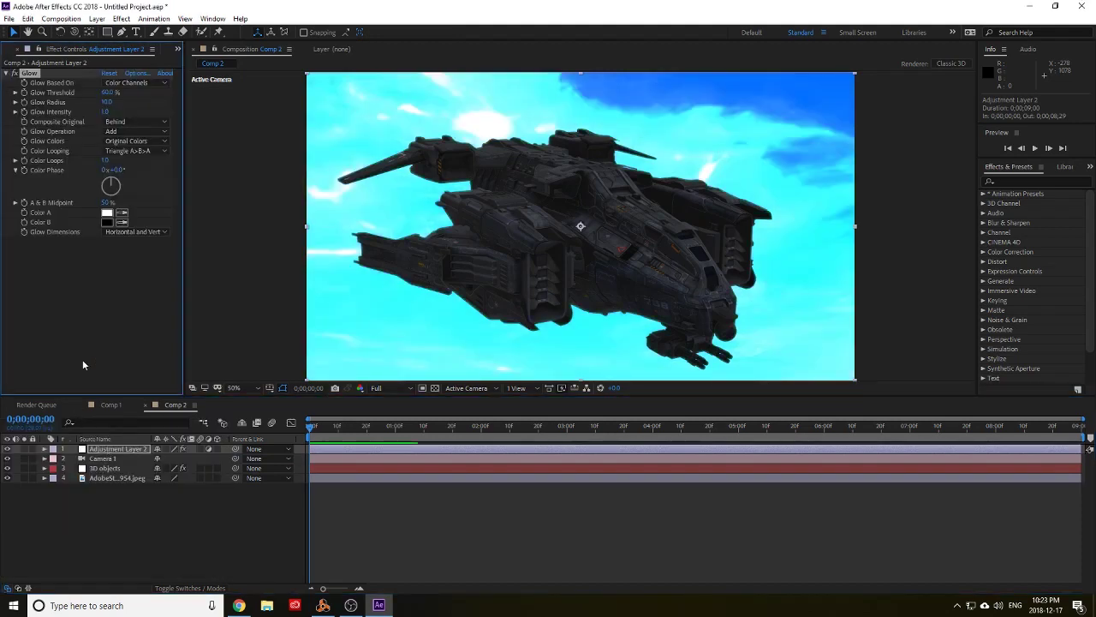
left_click_drag(110, 93, 185, 111)
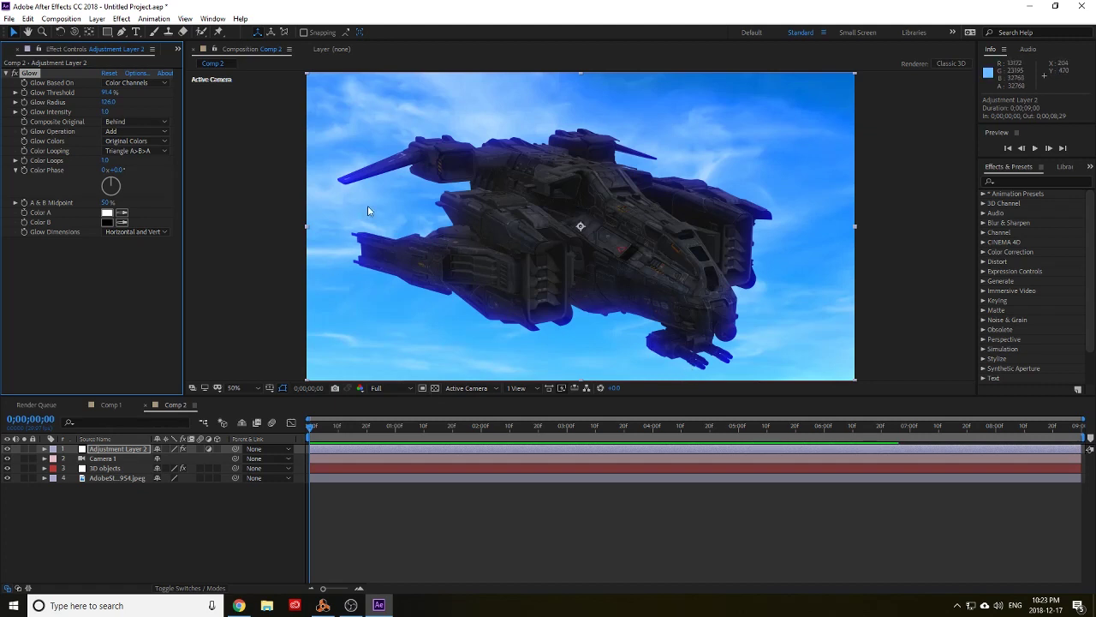
left_click_drag(108, 102, 64, 104)
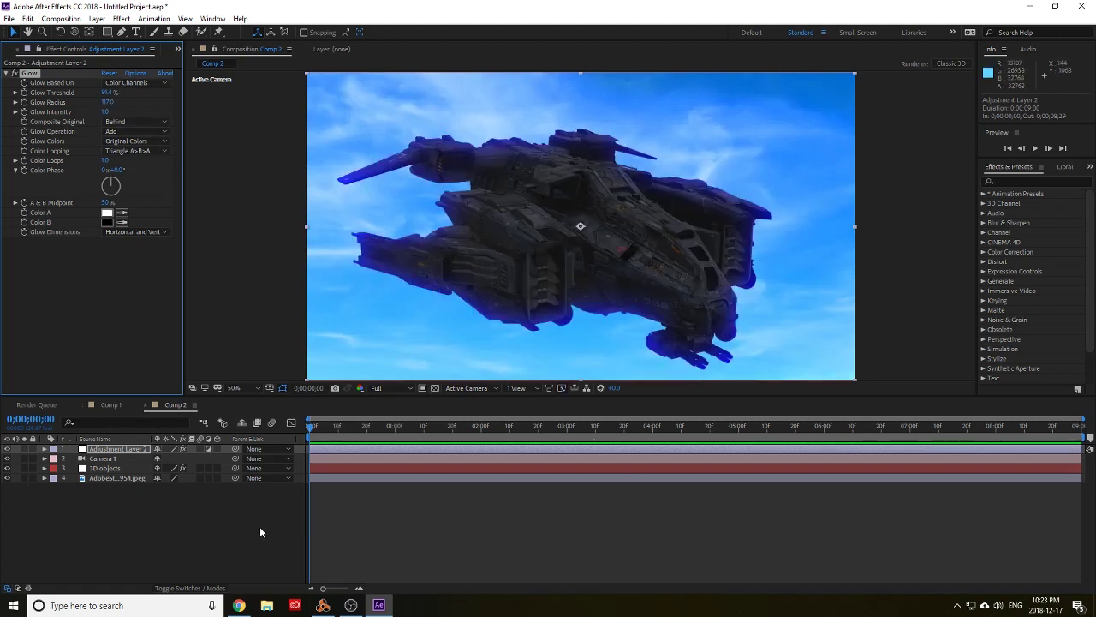
- Apply a Curves effect to the 3D objects layer
left_click(110, 469)
key("ctrl+space")
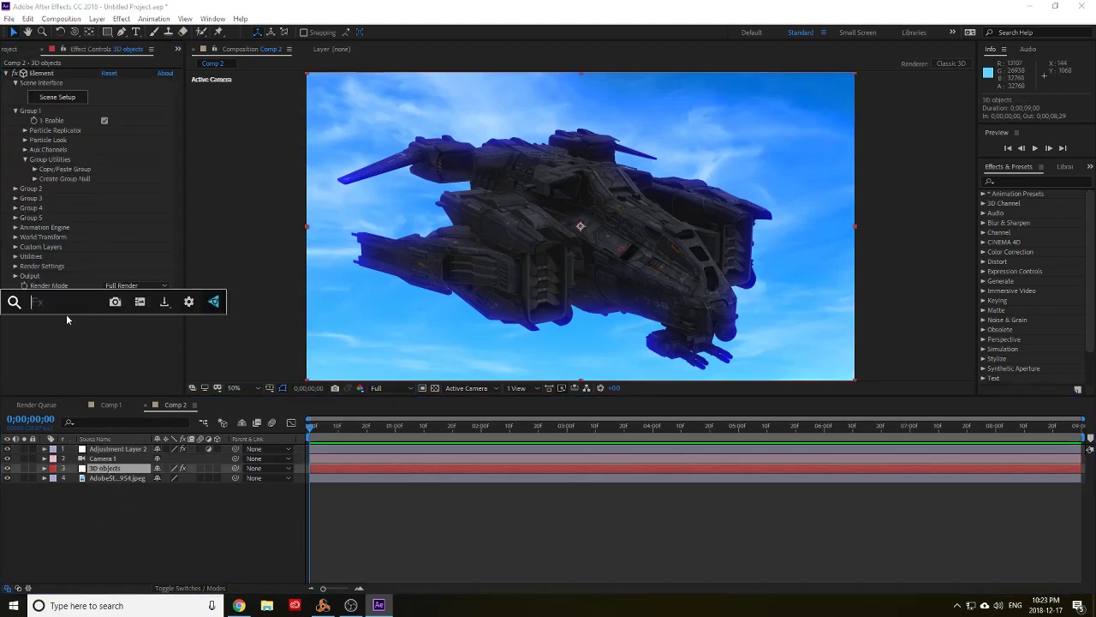
type("curve")
key("Return")
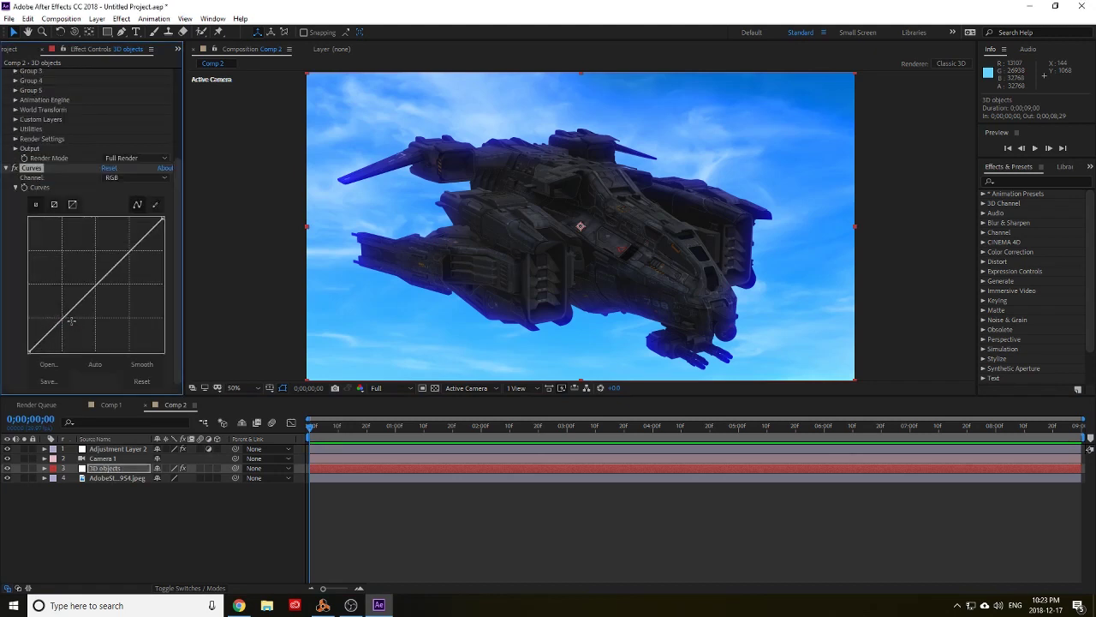
- Lift the RGB curve's midtones and slightly deepen the shadows to brighten the dropship
left_click_drag(117, 264, 104, 251)
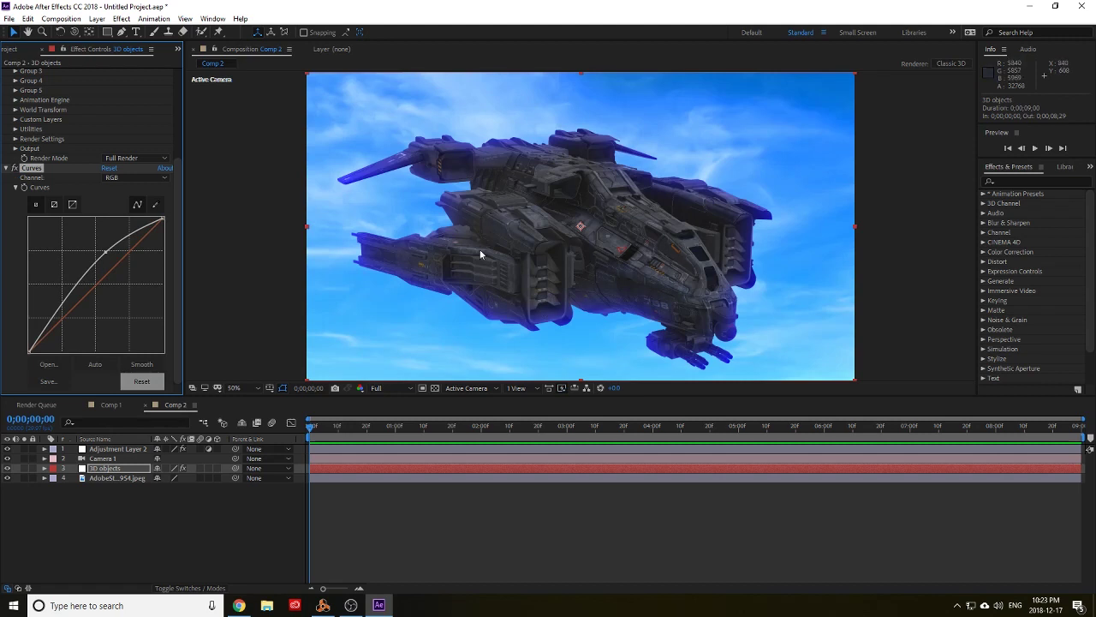
left_click_drag(57, 322, 57, 326)
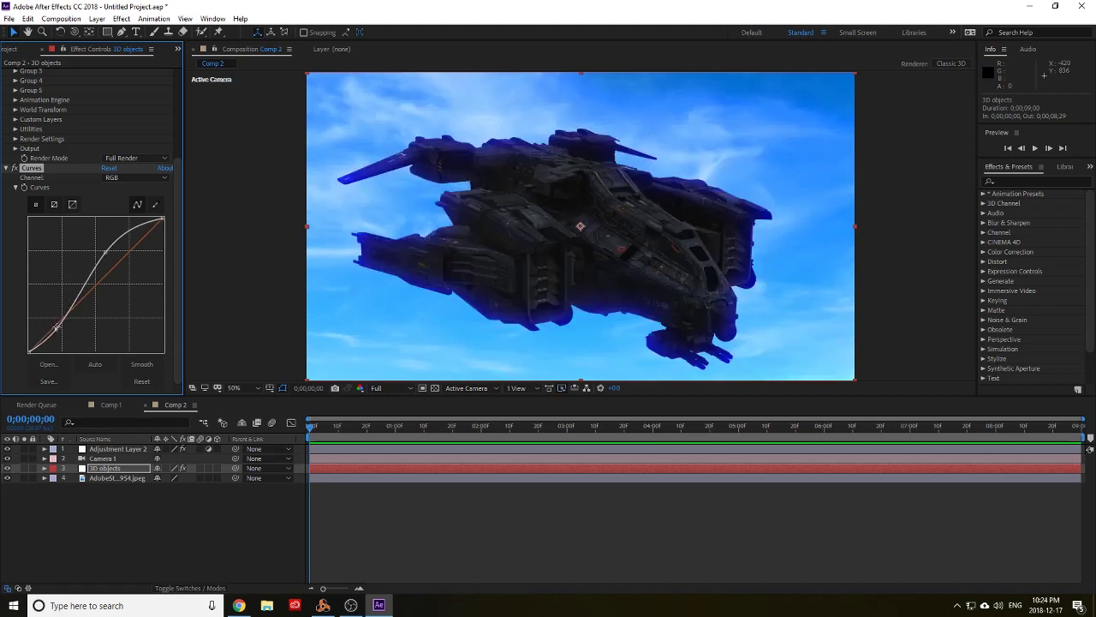
left_click_drag(99, 275, 103, 247)
left_click_drag(46, 315, 52, 317)
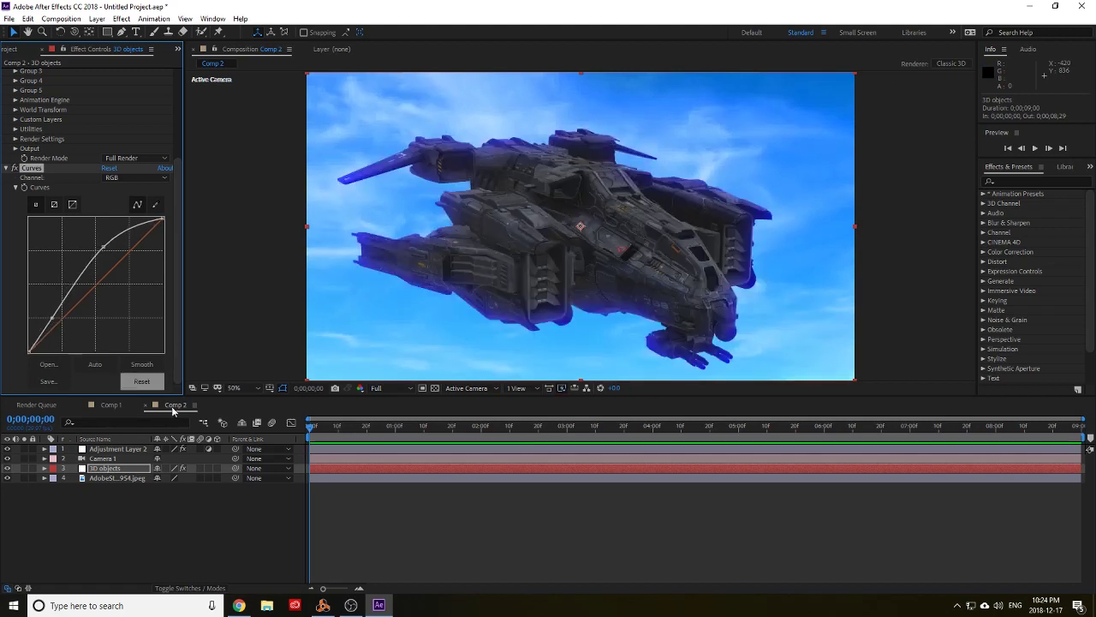